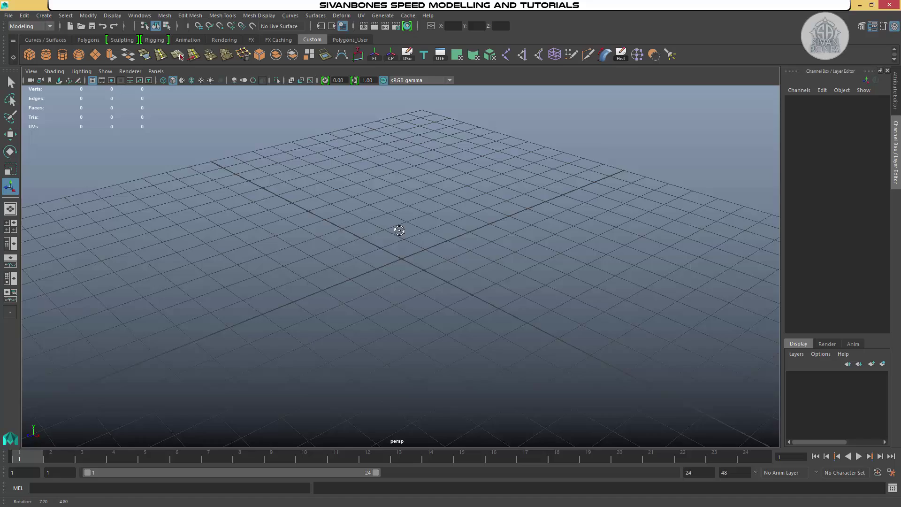
# - Create a polygon cube at the centre of the grid
pyautogui.keyDown('alt'); pyautogui.moveTo(400, 231); pyautogui.dragTo(383, 245, button='middle'); pyautogui.keyUp('alt')
pyautogui.moveTo(383, 245)
pyautogui.keyDown('alt'); pyautogui.mouseDown()
pyautogui.moveTo(402, 249)
pyautogui.moveTo(393, 257)
pyautogui.mouseUp(); pyautogui.keyUp('alt')
pyautogui.keyDown('alt'); pyautogui.moveTo(393, 256); pyautogui.dragTo(393, 258, button='middle'); pyautogui.keyUp('alt')
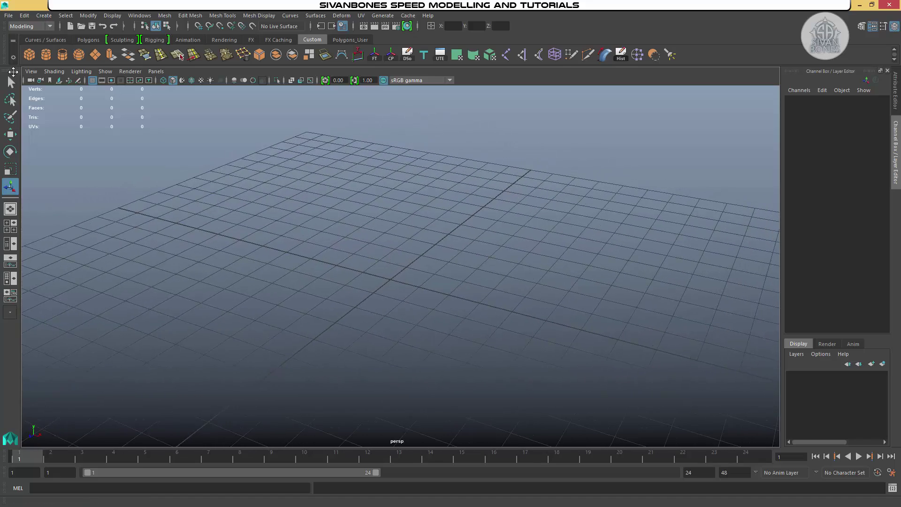
pyautogui.click(29, 55)
pyautogui.keyDown('alt'); pyautogui.moveTo(385, 272); pyautogui.dragTo(406, 268); pyautogui.keyUp('alt')
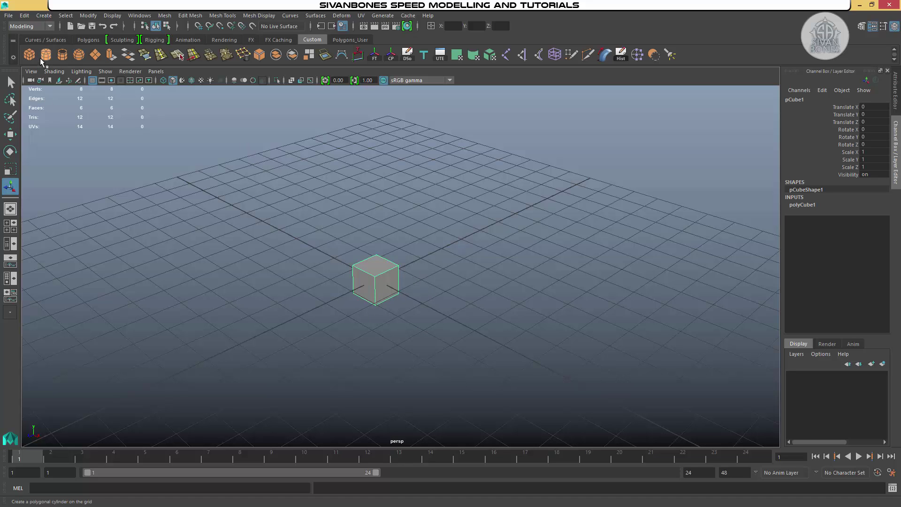
pyautogui.click(44, 15)
pyautogui.moveTo(67, 50)
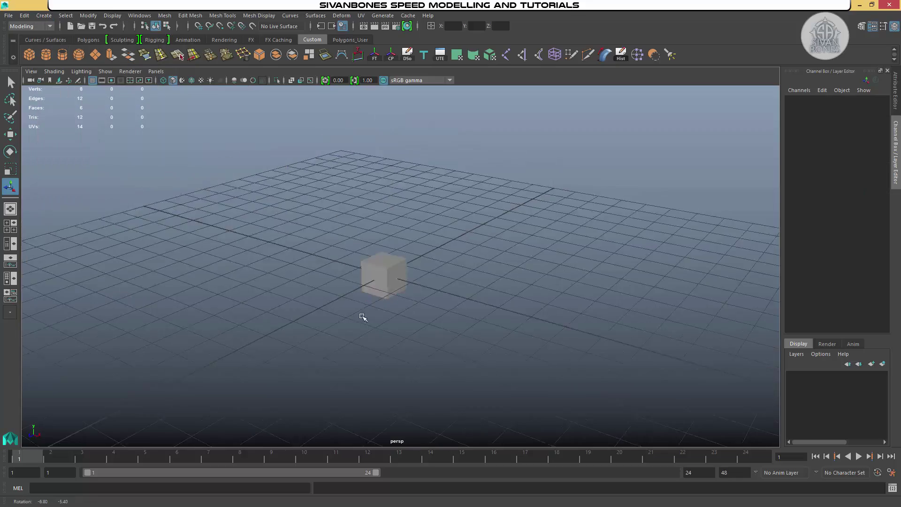
# - Extrude the cube's two opposite side faces and scale them outward along the X axis into end blocks
pyautogui.click(404, 277)
pyautogui.moveTo(404, 277)
pyautogui.keyDown('alt'); pyautogui.mouseDown()
pyautogui.moveTo(497, 269)
pyautogui.moveTo(413, 284)
pyautogui.moveTo(407, 276)
pyautogui.mouseUp(); pyautogui.keyUp('alt')
pyautogui.moveTo(387, 227); pyautogui.dragTo(387, 255, button='right')
pyautogui.click(403, 280)
pyautogui.moveTo(402, 280)
pyautogui.keyDown('alt'); pyautogui.mouseDown()
pyautogui.moveTo(415, 261)
pyautogui.moveTo(442, 286)
pyautogui.moveTo(409, 277)
pyautogui.moveTo(465, 286)
pyautogui.moveTo(460, 298)
pyautogui.moveTo(523, 283)
pyautogui.moveTo(424, 294)
pyautogui.moveTo(388, 282)
pyautogui.mouseUp(); pyautogui.keyUp('alt')
pyautogui.keyDown('shift'); pyautogui.click(427, 266); pyautogui.keyUp('shift')
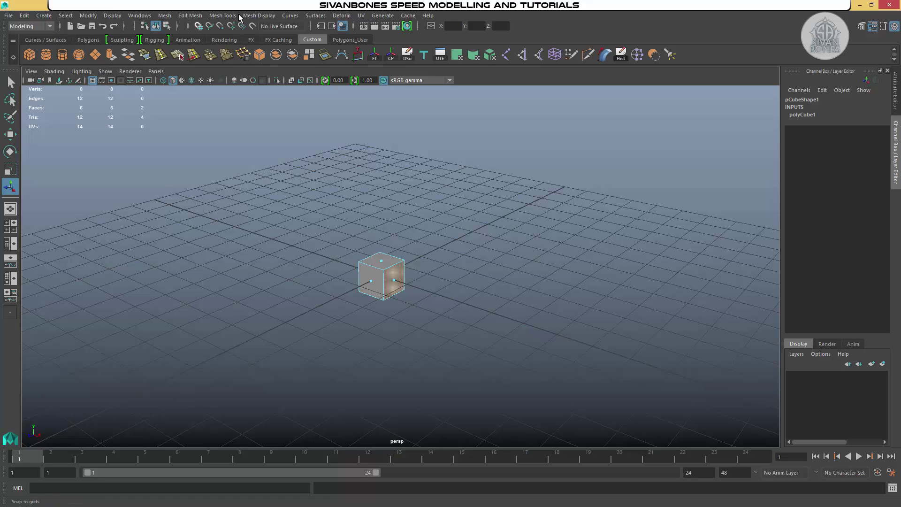
pyautogui.click(191, 16)
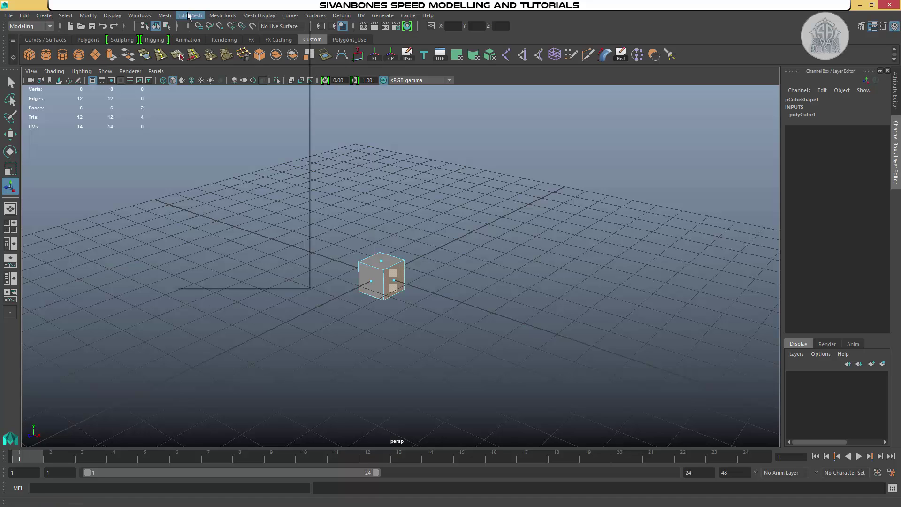
pyautogui.click(221, 18)
pyautogui.click(218, 19)
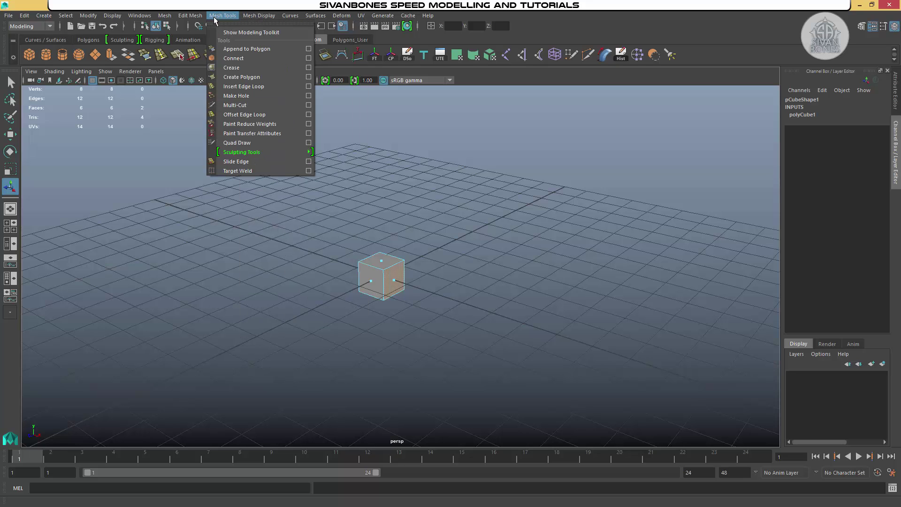
pyautogui.moveTo(190, 16)
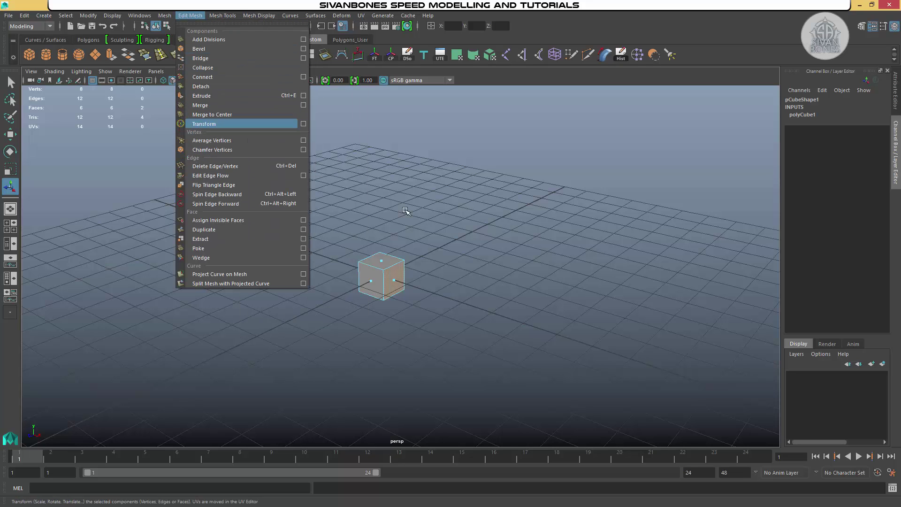
pyautogui.keyDown('alt'); pyautogui.moveTo(405, 211); pyautogui.dragTo(402, 238); pyautogui.keyUp('alt')
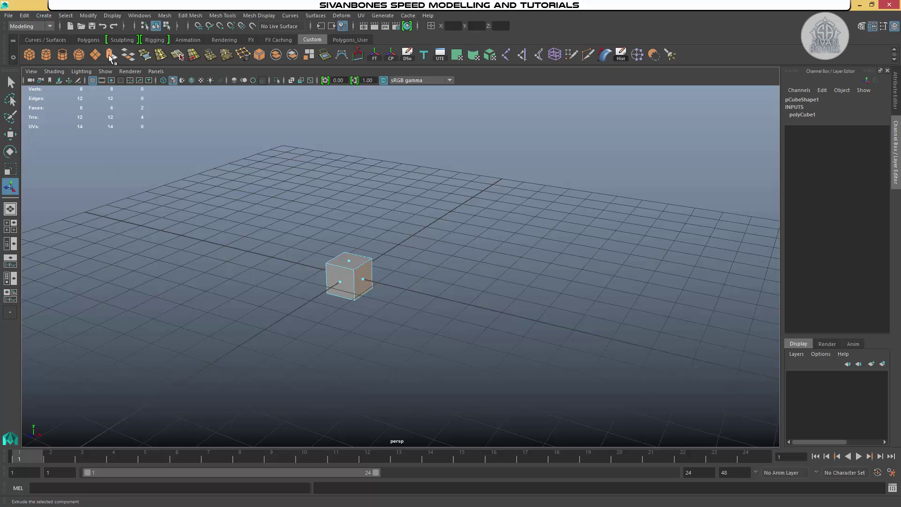
pyautogui.hotkey('ctrl', 'e')
pyautogui.press('r')
pyautogui.moveTo(385, 286); pyautogui.dragTo(423, 293)
# - Extrude the top faces of both end blocks upward in three stages to a height of about 4.67 cm, forming two pillars
pyautogui.click(370, 266)
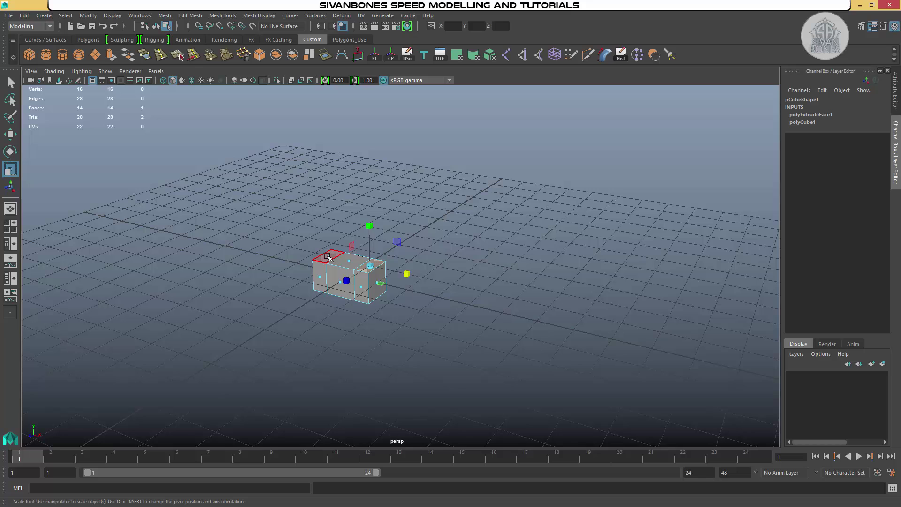
pyautogui.keyDown('shift'); pyautogui.click(329, 257); pyautogui.keyUp('shift')
pyautogui.hotkey('ctrl', 'e')
pyautogui.press('w')
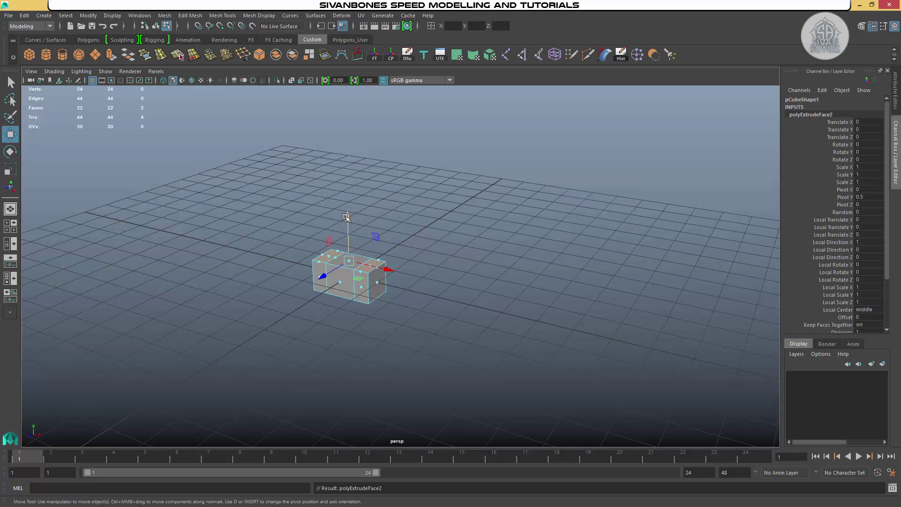
pyautogui.moveTo(346, 217); pyautogui.dragTo(345, 149)
pyautogui.hotkey('ctrl', 'e')
pyautogui.press('w')
pyautogui.hotkey('ctrl', 'e')
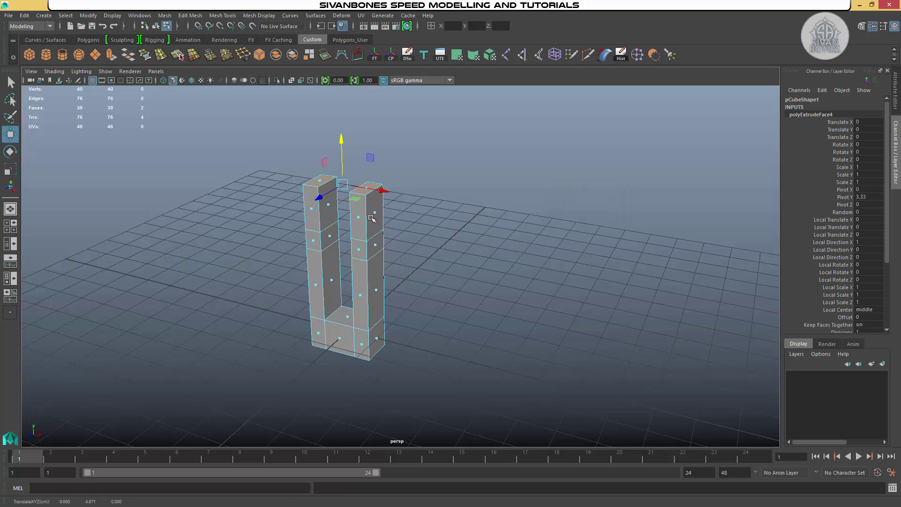
pyautogui.keyDown('alt'); pyautogui.moveTo(372, 219); pyautogui.dragTo(403, 221); pyautogui.keyUp('alt')
pyautogui.moveTo(378, 225); pyautogui.dragTo(432, 211, button='right')
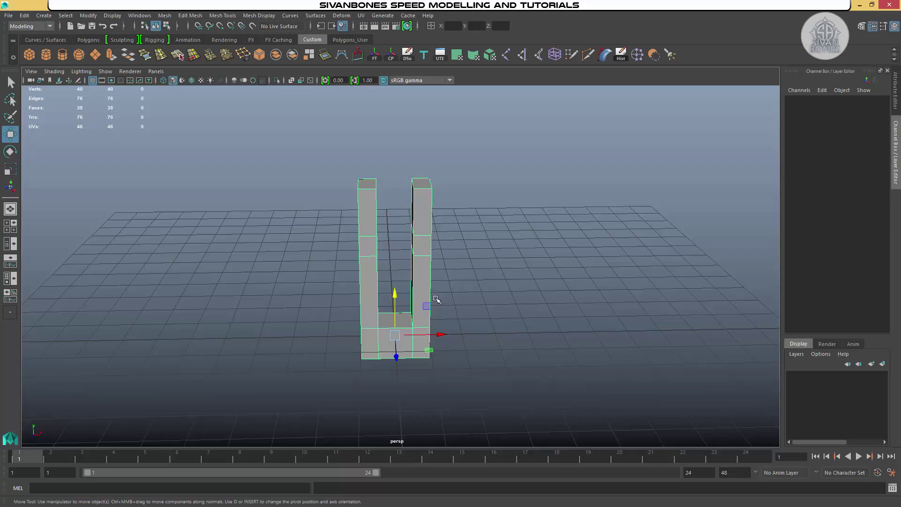
# - Delete the top face of one pillar to leave an open hole in the mesh
pyautogui.keyDown('alt'); pyautogui.moveTo(436, 299); pyautogui.dragTo(400, 240); pyautogui.keyUp('alt')
pyautogui.keyDown('alt'); pyautogui.moveTo(401, 241); pyautogui.dragTo(392, 258, button='middle'); pyautogui.keyUp('alt')
pyautogui.keyDown('alt'); pyautogui.moveTo(392, 258); pyautogui.dragTo(444, 214); pyautogui.keyUp('alt')
pyautogui.moveTo(441, 215); pyautogui.dragTo(441, 239, button='right')
pyautogui.keyDown('alt'); pyautogui.moveTo(441, 237); pyautogui.dragTo(357, 217); pyautogui.keyUp('alt')
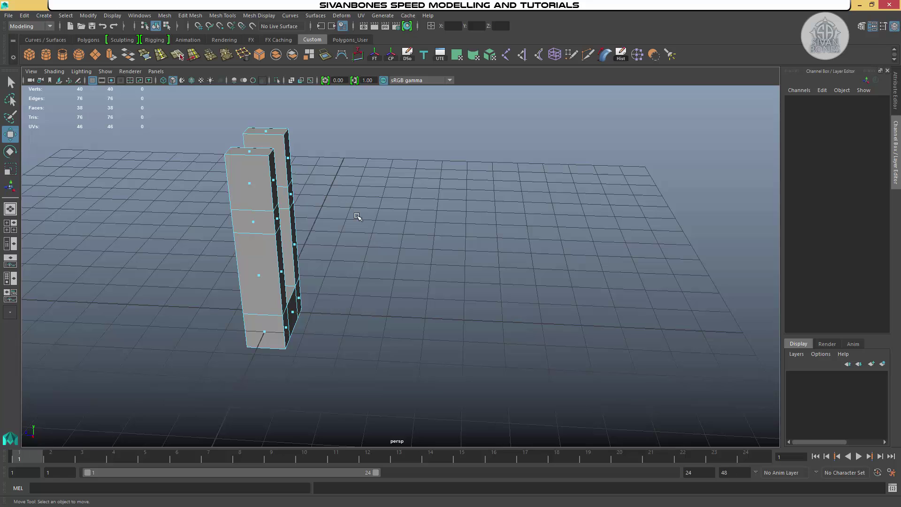
pyautogui.keyDown('alt'); pyautogui.moveTo(361, 178); pyautogui.dragTo(345, 198); pyautogui.keyUp('alt')
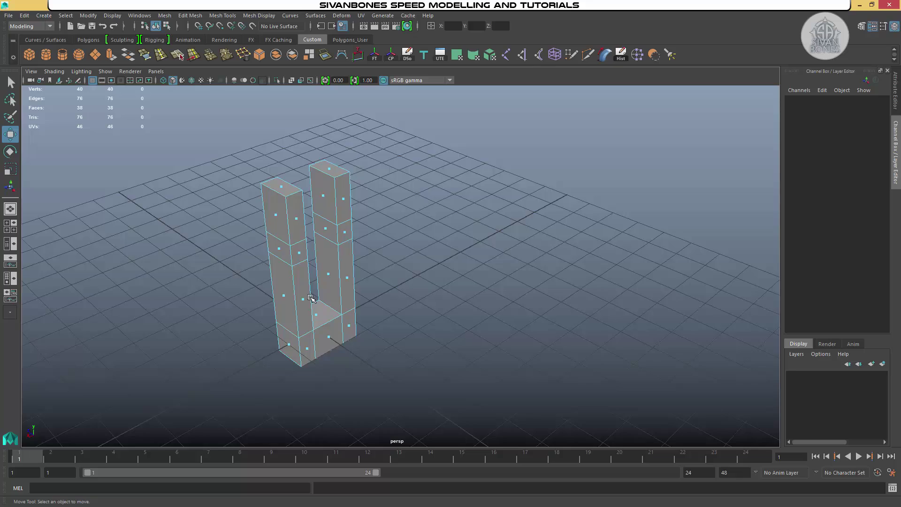
pyautogui.keyDown('alt'); pyautogui.moveTo(311, 299); pyautogui.dragTo(360, 226); pyautogui.keyUp('alt')
pyautogui.click(345, 176)
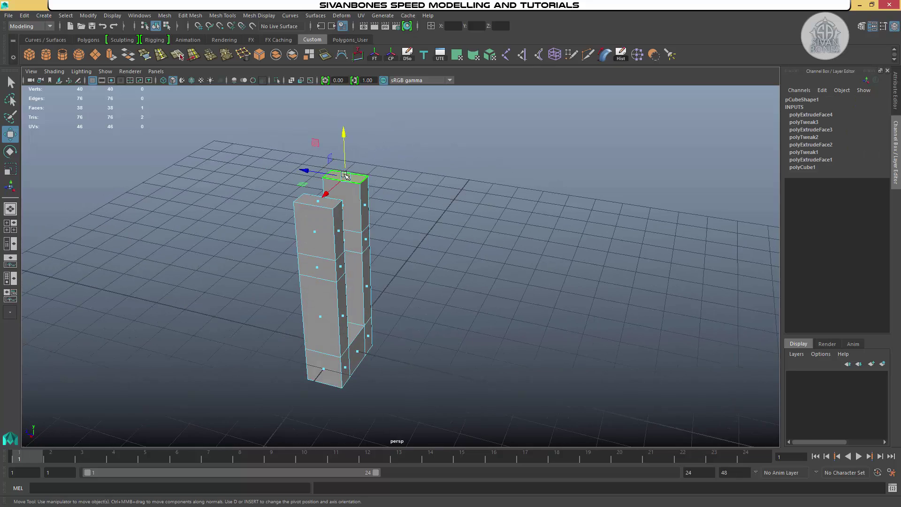
pyautogui.press('Delete')
pyautogui.keyDown('alt'); pyautogui.moveTo(361, 218); pyautogui.dragTo(383, 184); pyautogui.keyUp('alt')
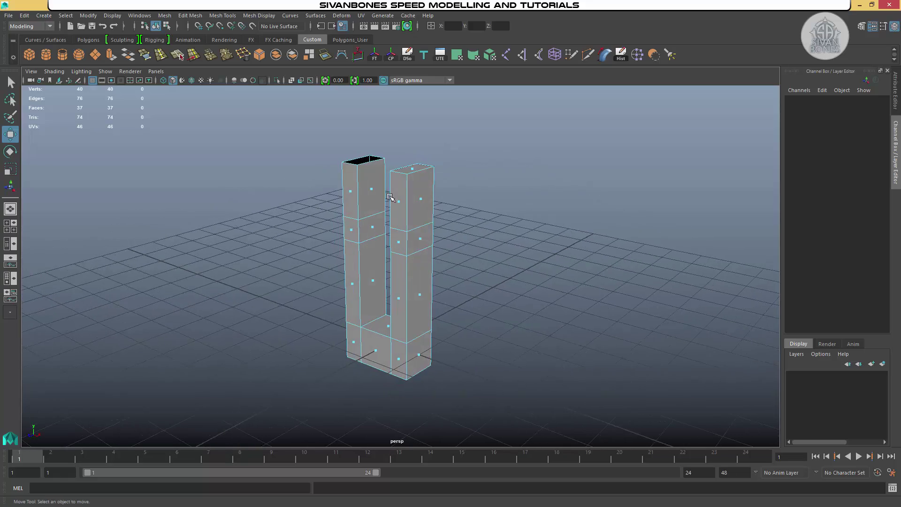
pyautogui.keyDown('alt'); pyautogui.moveTo(374, 183); pyautogui.dragTo(354, 207, button='middle'); pyautogui.keyUp('alt')
pyautogui.moveTo(354, 207); pyautogui.dragTo(385, 192, button='right')
pyautogui.click(399, 207)
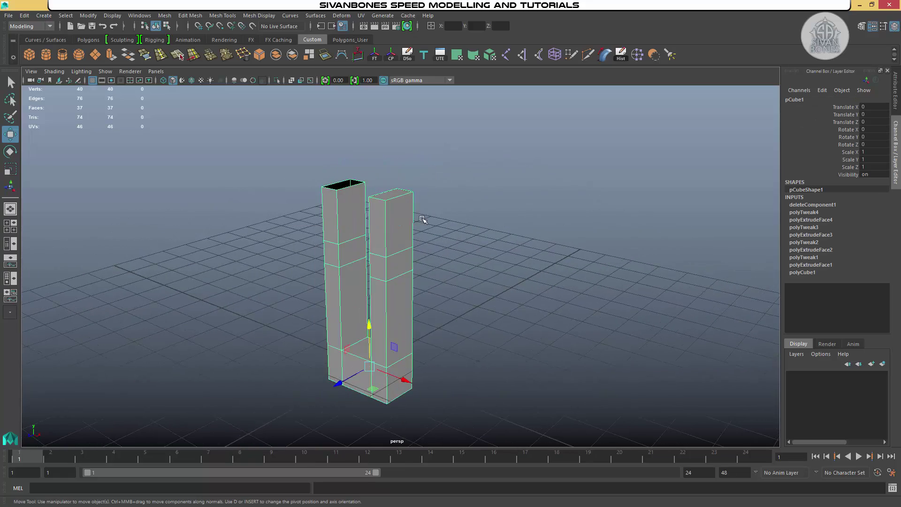
# - Try extruding the outer border edge of the open pillar top upward and shifting it inward over the hole
pyautogui.keyDown('alt'); pyautogui.moveTo(422, 219); pyautogui.dragTo(390, 260); pyautogui.keyUp('alt')
pyautogui.keyDown('alt'); pyautogui.moveTo(390, 261); pyautogui.dragTo(395, 323, button='right'); pyautogui.keyUp('alt')
pyautogui.keyDown('alt'); pyautogui.moveTo(348, 300); pyautogui.dragTo(390, 276, button='middle'); pyautogui.keyUp('alt')
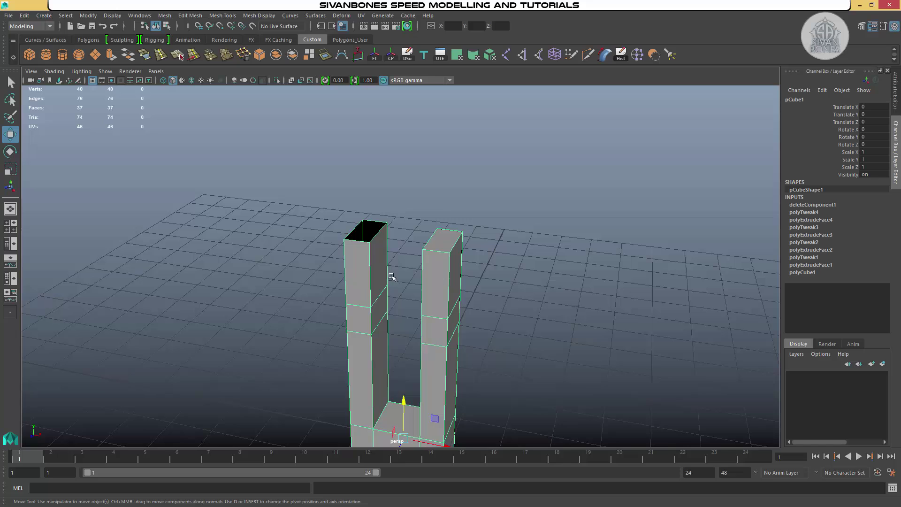
pyautogui.moveTo(374, 227); pyautogui.dragTo(374, 203, button='right')
pyautogui.click(353, 231)
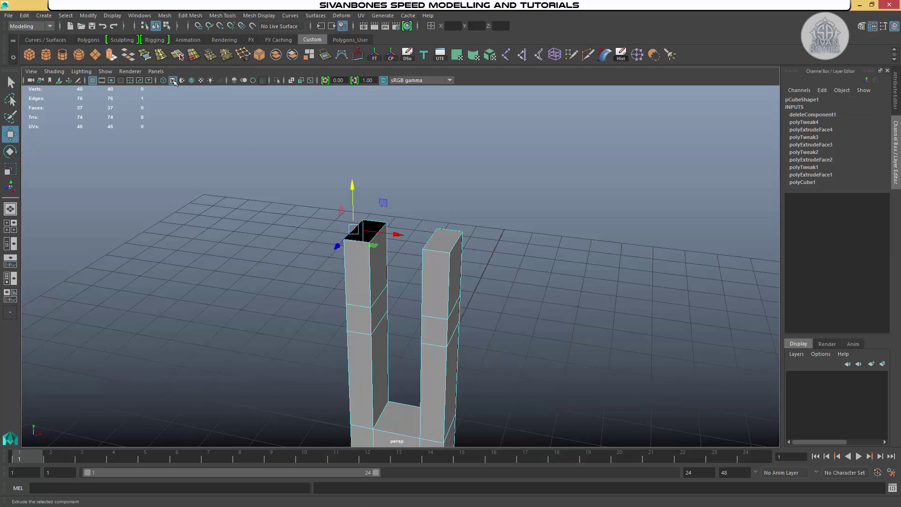
pyautogui.hotkey('ctrl', 'e')
pyautogui.moveTo(352, 185); pyautogui.dragTo(352, 170)
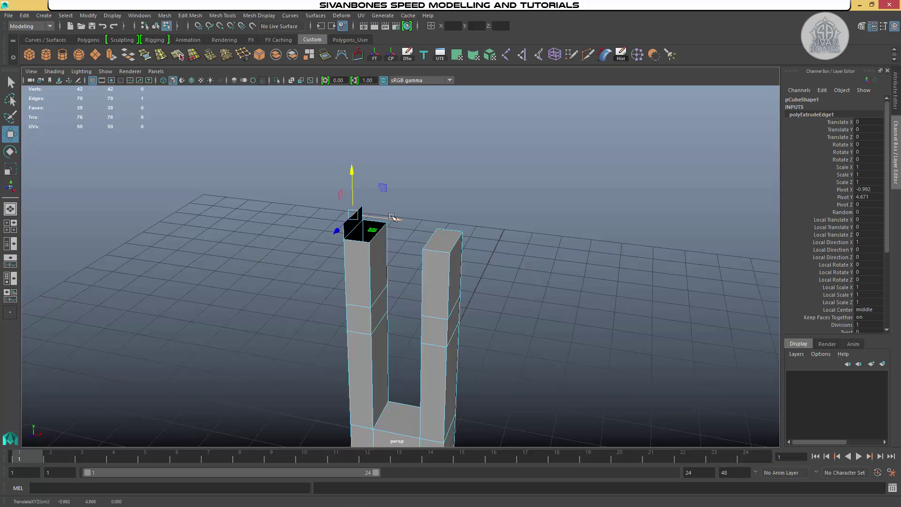
pyautogui.moveTo(356, 230); pyautogui.dragTo(370, 210, button='right')
pyautogui.press('q')
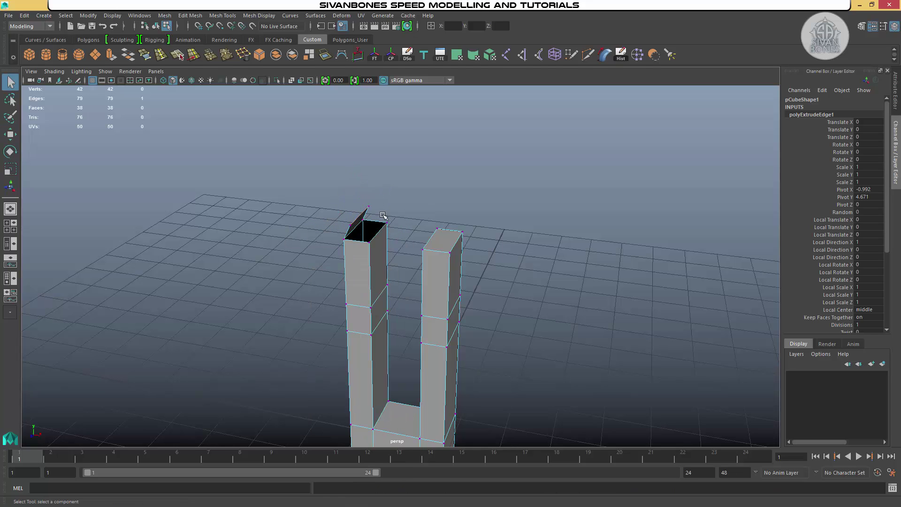
# - Try vertex-snapping the extruded edge's ends to the hole's opposite corners, and undo back through the edge extrusion
pyautogui.click(368, 206)
pyautogui.press('w')
pyautogui.press('v')
pyautogui.moveTo(368, 206); pyautogui.dragTo(358, 238)
pyautogui.click(350, 225)
pyautogui.press('v')
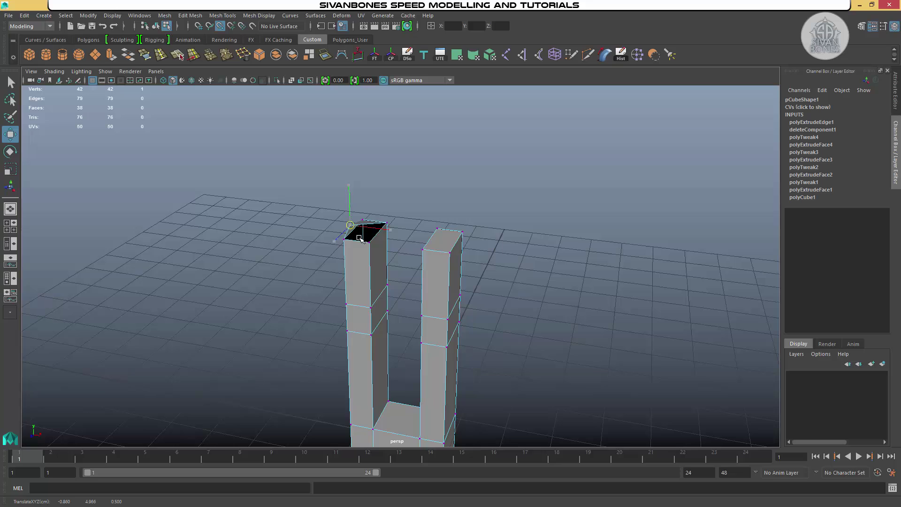
pyautogui.press('q')
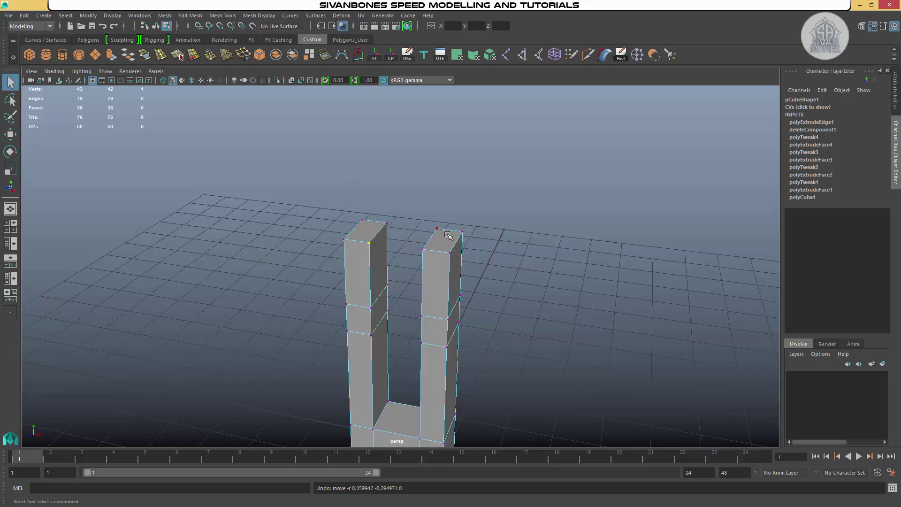
pyautogui.hotkey('ctrl', 'z')
pyautogui.hotkey('ctrl', 'z')
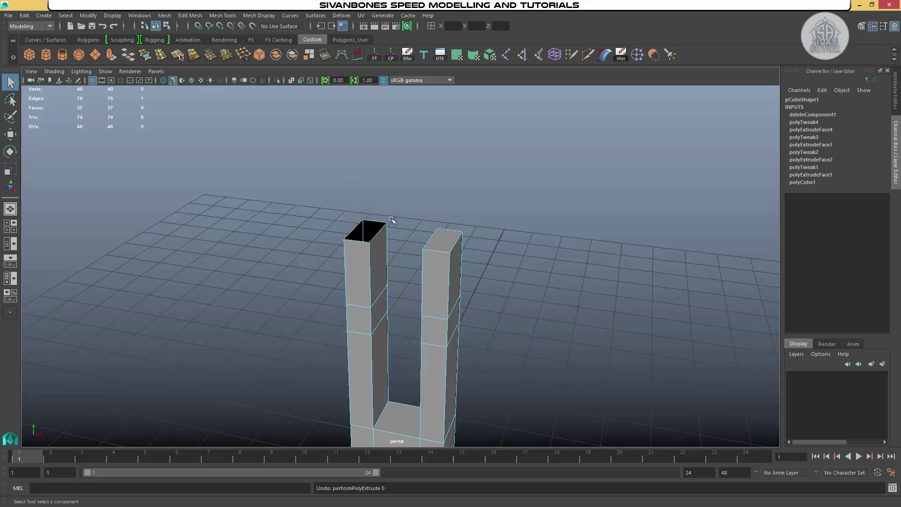
pyautogui.moveTo(392, 220); pyautogui.dragTo(413, 209, button='right')
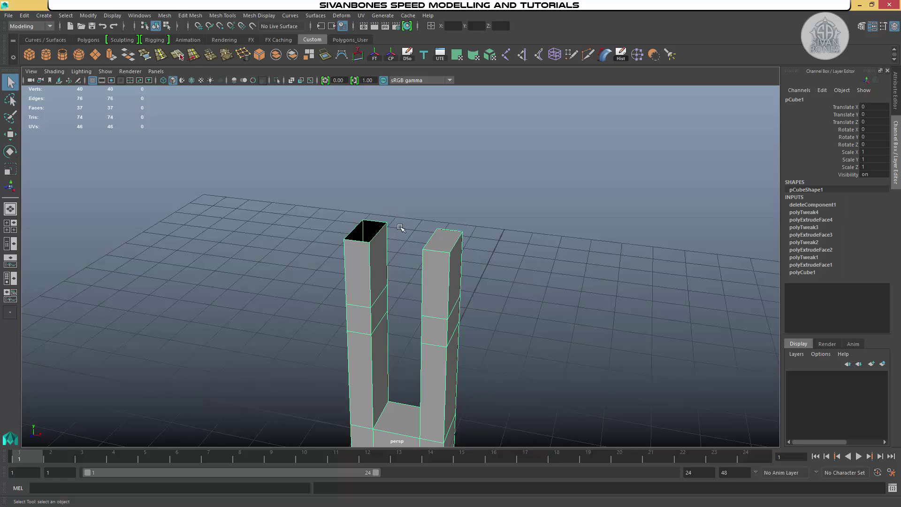
# - Select all the border edges around the open pillar top and close it with Fill Hole
pyautogui.keyDown('alt'); pyautogui.moveTo(400, 228); pyautogui.dragTo(373, 205); pyautogui.keyUp('alt')
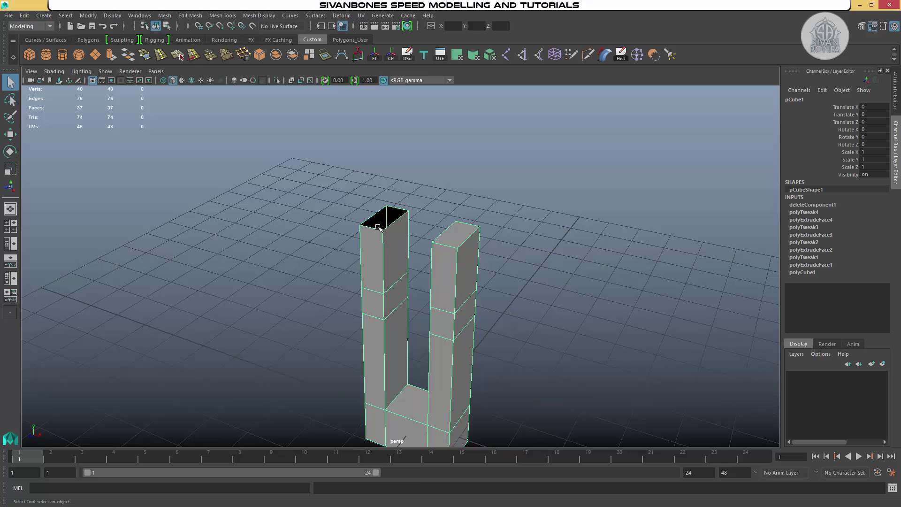
pyautogui.rightClick(378, 227)
pyautogui.click(379, 200)
pyautogui.click(373, 214)
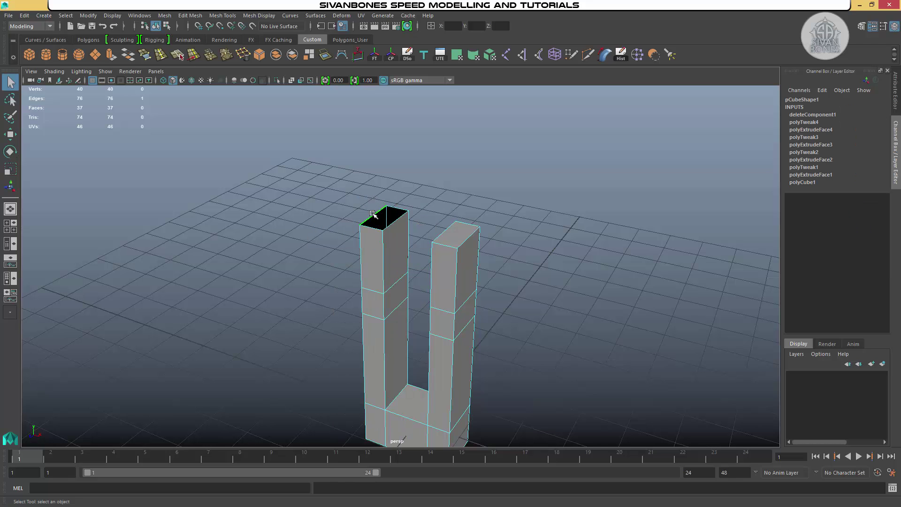
pyautogui.keyDown('alt'); pyautogui.moveTo(490, 155); pyautogui.dragTo(453, 173, button='middle'); pyautogui.keyUp('alt')
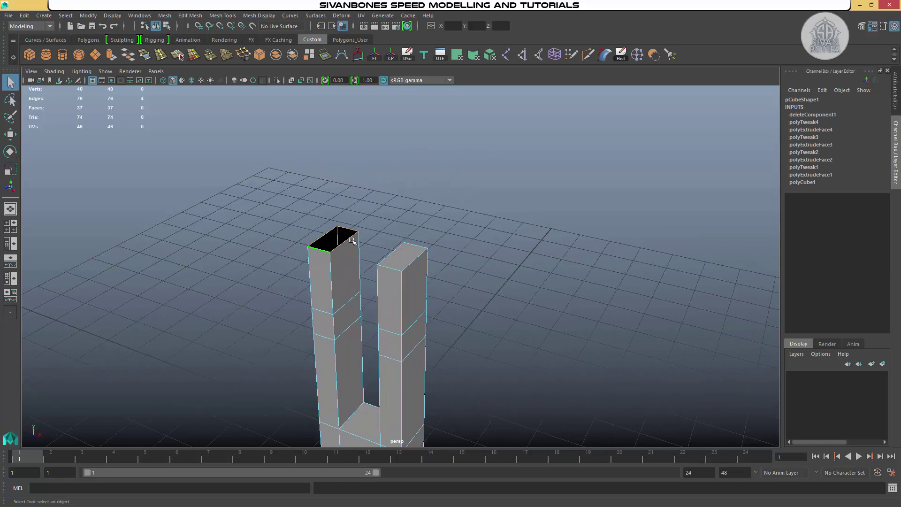
pyautogui.scroll(4, 360, 261)
pyautogui.keyDown('alt'); pyautogui.moveTo(357, 256); pyautogui.dragTo(370, 231, button='middle'); pyautogui.keyUp('alt')
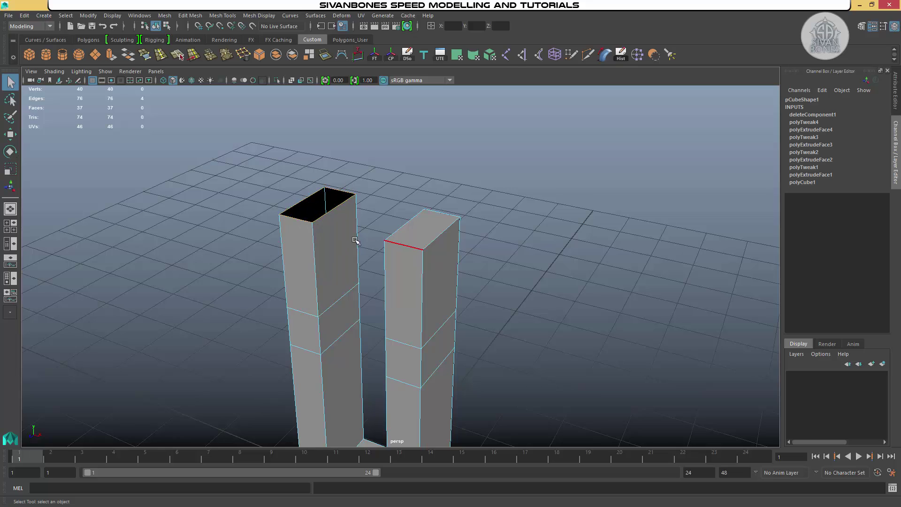
pyautogui.keyDown('alt'); pyautogui.moveTo(355, 240); pyautogui.dragTo(348, 150, button='middle'); pyautogui.keyUp('alt')
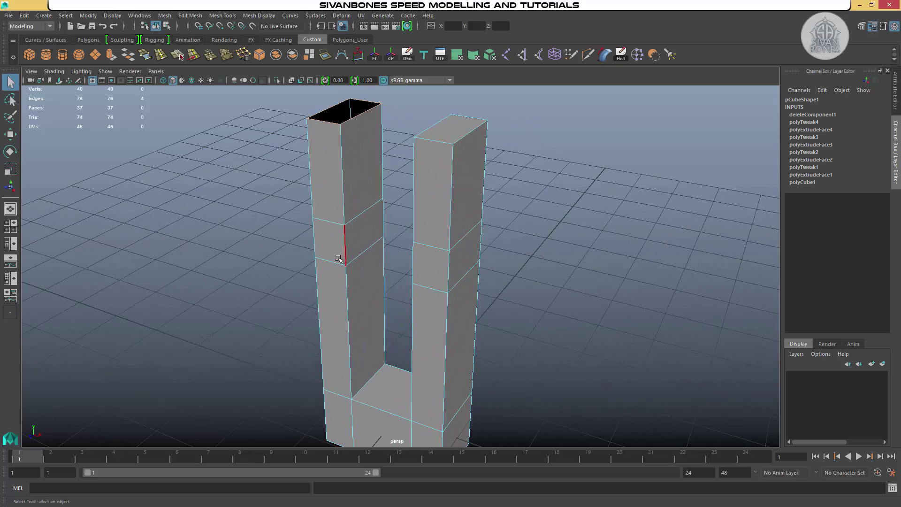
pyautogui.keyDown('alt'); pyautogui.moveTo(338, 258); pyautogui.dragTo(467, 260); pyautogui.keyUp('alt')
pyautogui.keyDown('alt'); pyautogui.moveTo(450, 169); pyautogui.dragTo(340, 136, button='middle'); pyautogui.keyUp('alt')
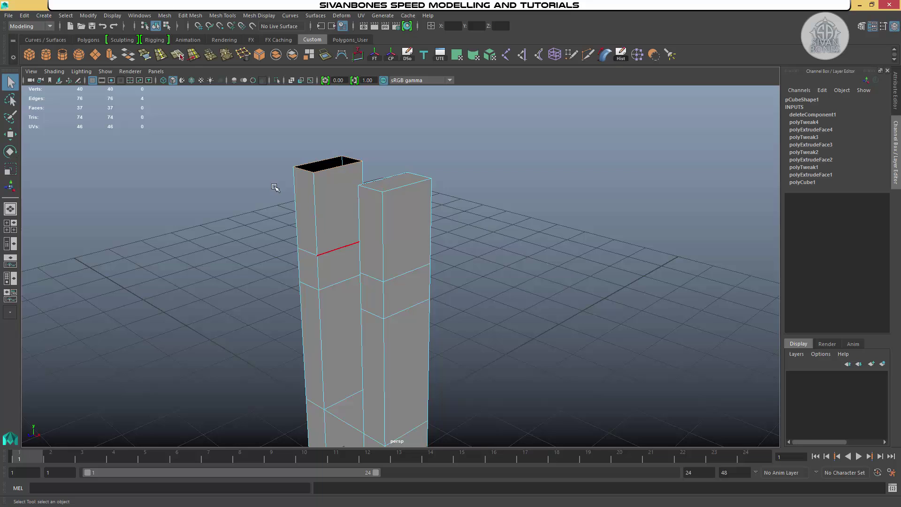
pyautogui.keyDown('alt'); pyautogui.moveTo(361, 156); pyautogui.dragTo(428, 254); pyautogui.keyUp('alt')
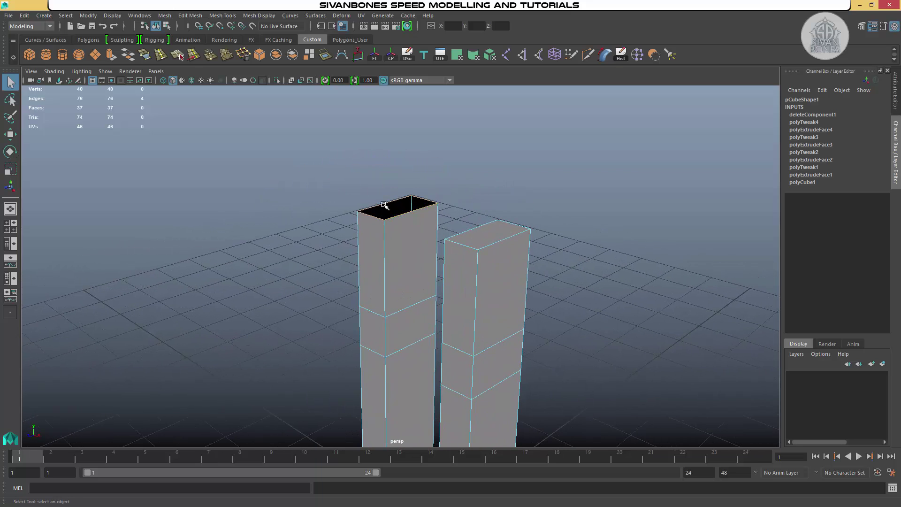
pyautogui.keyDown('alt'); pyautogui.moveTo(502, 235); pyautogui.dragTo(380, 230); pyautogui.keyUp('alt')
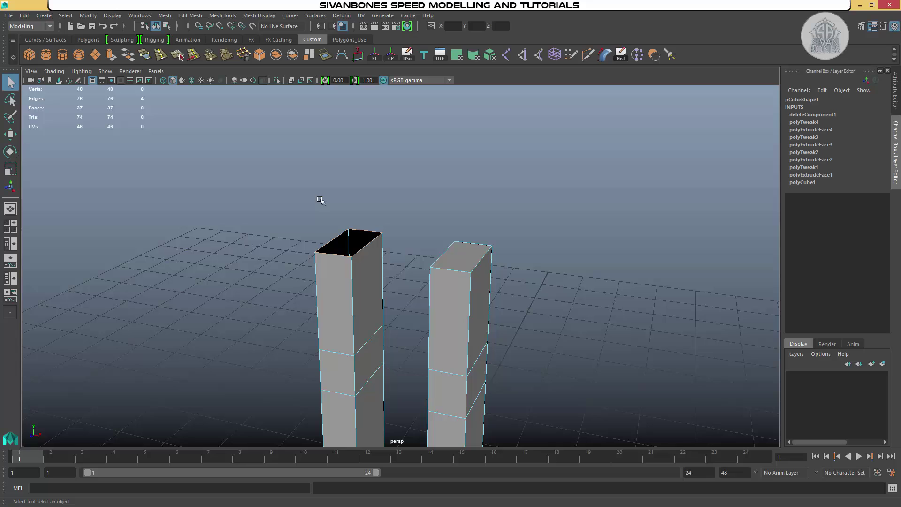
pyautogui.click(191, 16)
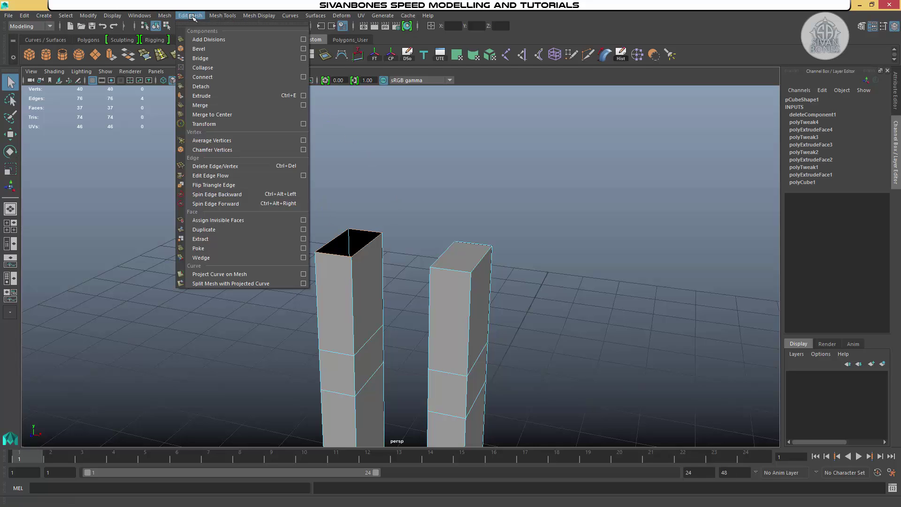
pyautogui.moveTo(171, 17)
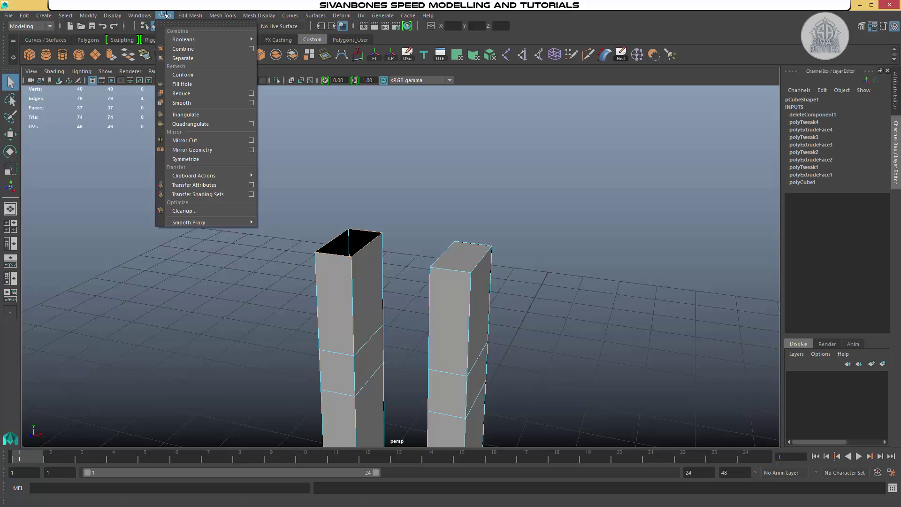
pyautogui.click(183, 84)
pyautogui.press('w')
pyautogui.keyDown('alt'); pyautogui.moveTo(394, 160); pyautogui.dragTo(278, 254); pyautogui.keyUp('alt')
pyautogui.moveTo(279, 254); pyautogui.dragTo(323, 214, button='right')
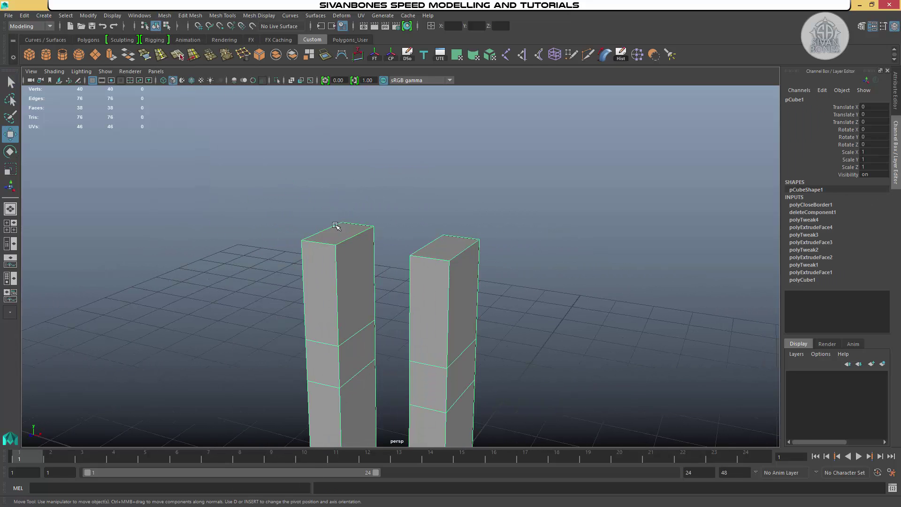
# - Create a polygon cylinder and move it about 4 units along Z, away from the two-pillar mesh
pyautogui.keyDown('alt'); pyautogui.moveTo(444, 342); pyautogui.dragTo(472, 195); pyautogui.keyUp('alt')
pyautogui.keyDown('alt'); pyautogui.moveTo(472, 195); pyautogui.dragTo(446, 188, button='middle'); pyautogui.keyUp('alt')
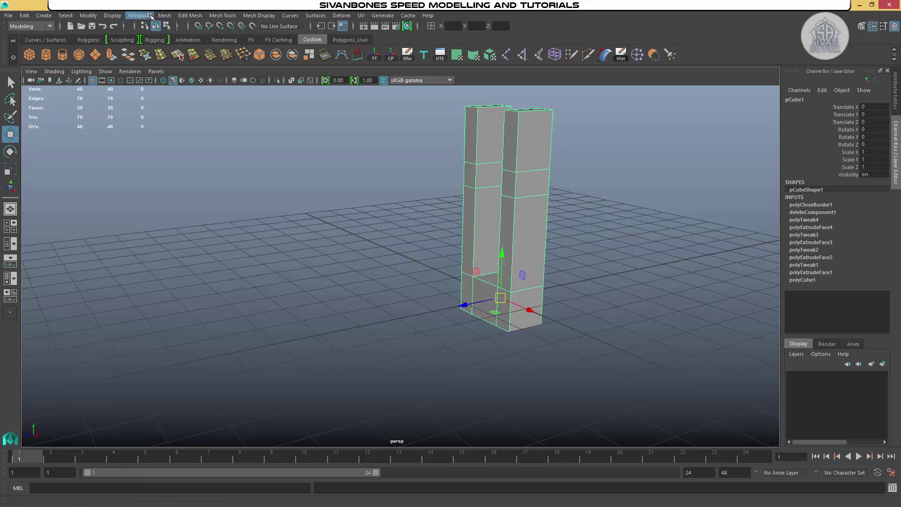
pyautogui.click(165, 16)
pyautogui.click(146, 47)
pyautogui.click(46, 54)
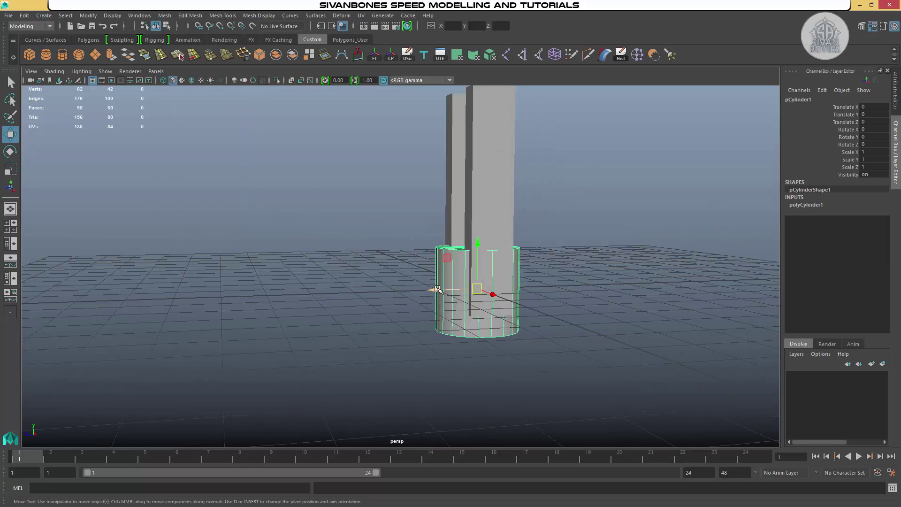
pyautogui.moveTo(437, 290); pyautogui.dragTo(269, 287)
# - Select the top cap faces of the cylinder and delete them to leave its top open
pyautogui.moveTo(331, 227); pyautogui.dragTo(332, 264, button='right')
pyautogui.click(327, 259)
pyautogui.moveTo(239, 236); pyautogui.dragTo(431, 265)
pyautogui.press('Delete')
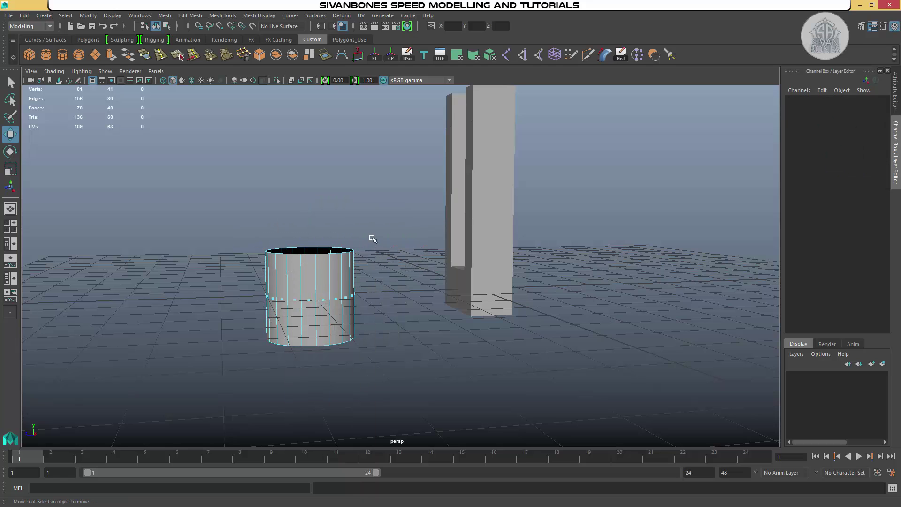
# - Select the whole border edge loop around the cylinder's open top and close it with Fill Hole
pyautogui.keyDown('alt'); pyautogui.moveTo(372, 238); pyautogui.dragTo(381, 252); pyautogui.keyUp('alt')
pyautogui.keyDown('alt'); pyautogui.moveTo(388, 250); pyautogui.dragTo(430, 218, button='middle'); pyautogui.keyUp('alt')
pyautogui.keyDown('alt'); pyautogui.moveTo(429, 218); pyautogui.dragTo(386, 289, button='right'); pyautogui.keyUp('alt')
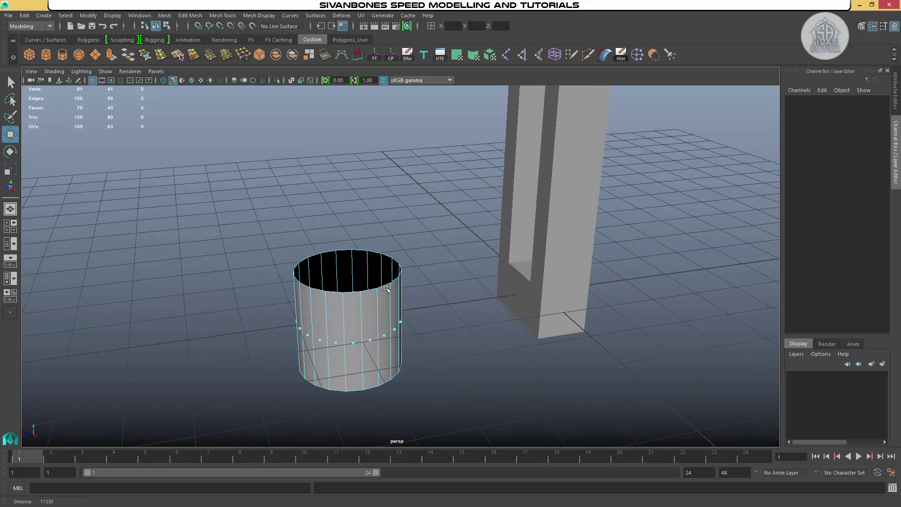
pyautogui.moveTo(357, 256); pyautogui.dragTo(362, 203, button='right')
pyautogui.click(356, 248)
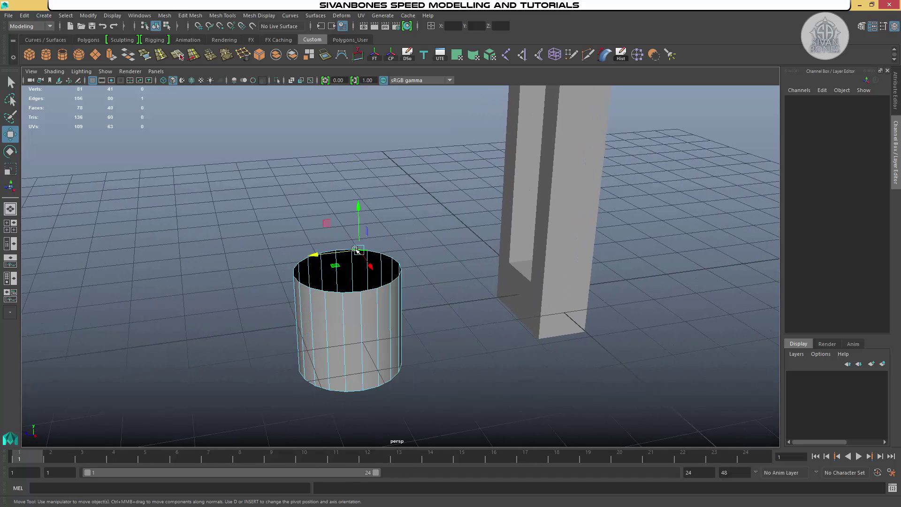
pyautogui.doubleClick(355, 249)
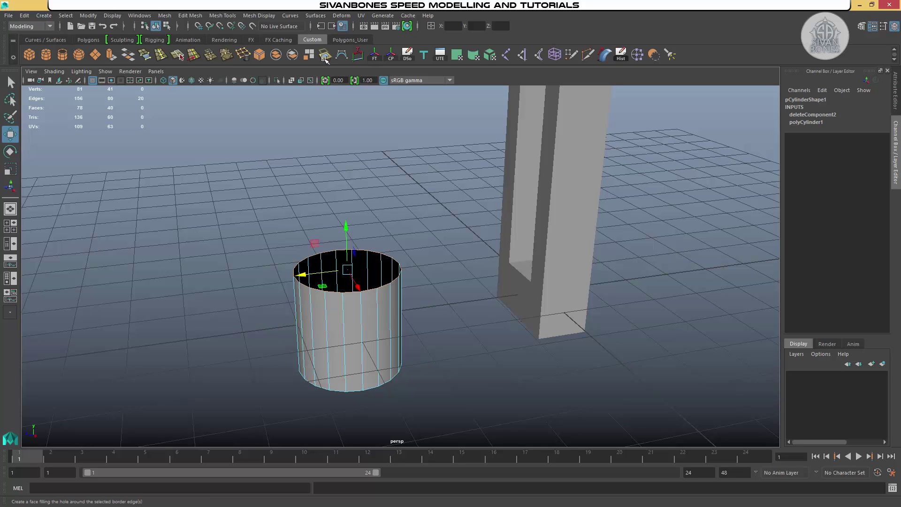
pyautogui.click(164, 15)
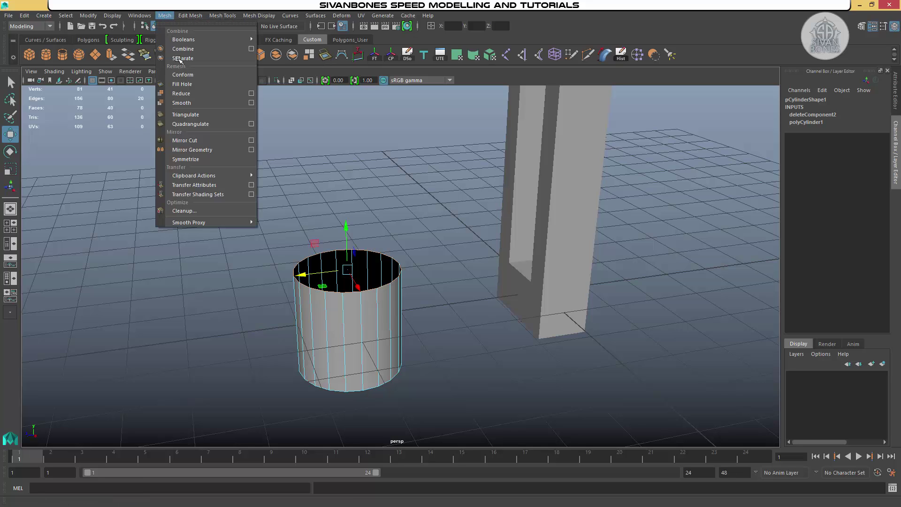
pyautogui.moveTo(342, 16)
pyautogui.click(325, 55)
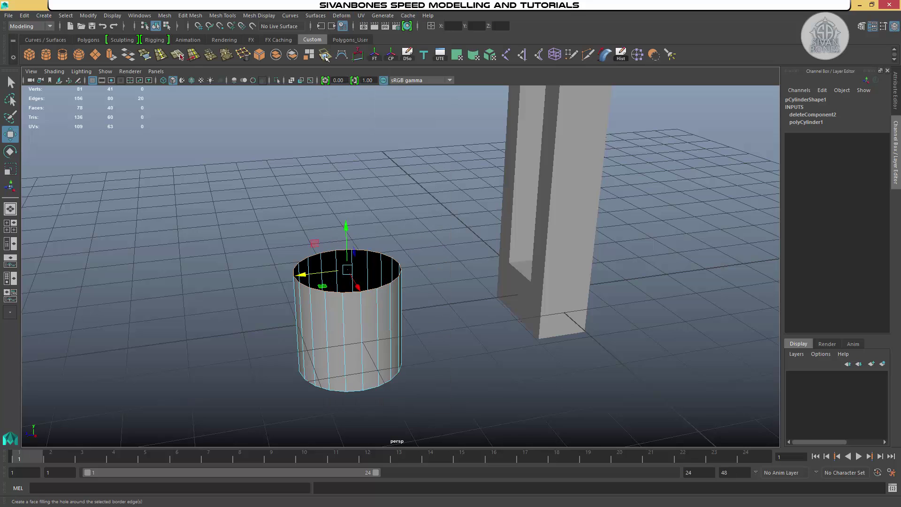
pyautogui.keyDown('alt'); pyautogui.moveTo(469, 228); pyautogui.dragTo(406, 290); pyautogui.keyUp('alt')
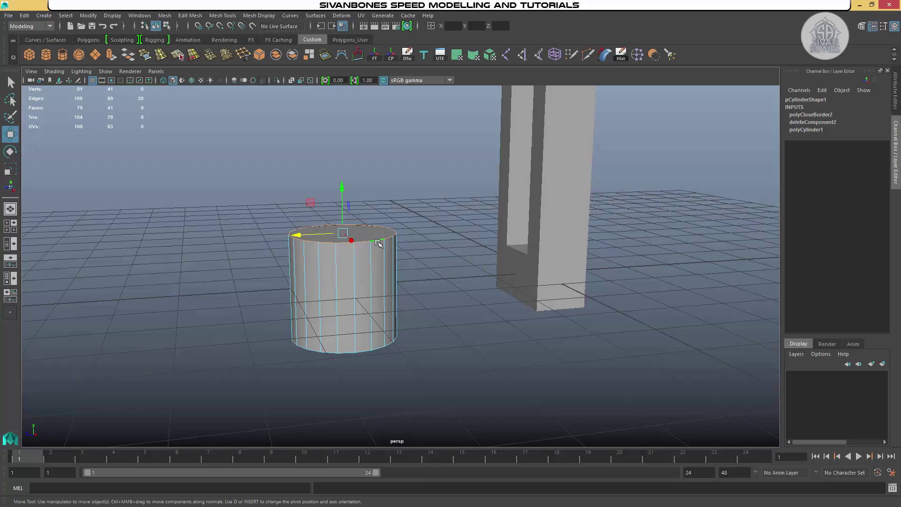
# - Return the cylinder to object selection and delete it from the scene
pyautogui.moveTo(377, 243); pyautogui.dragTo(423, 212, button='right')
pyautogui.click(422, 212)
pyautogui.keyDown('alt'); pyautogui.moveTo(422, 264); pyautogui.dragTo(411, 215, button='middle'); pyautogui.keyUp('alt')
pyautogui.click(376, 230)
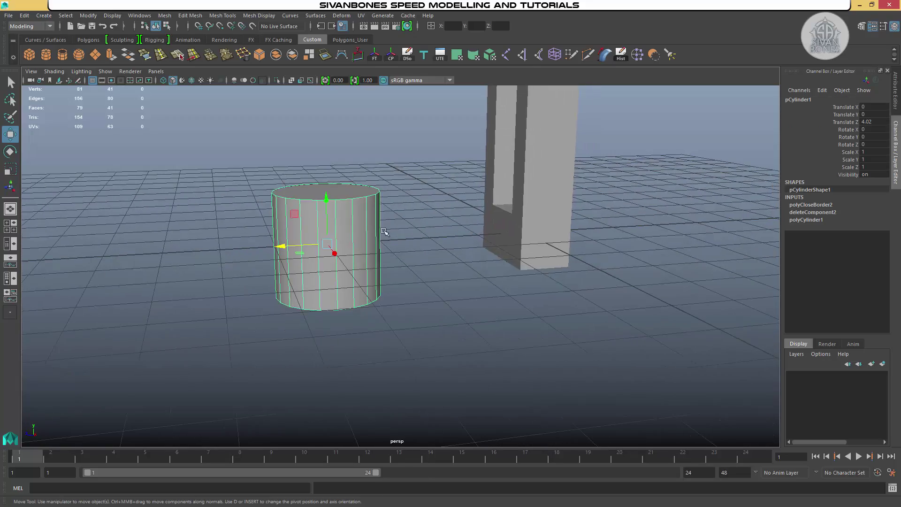
pyautogui.keyDown('alt'); pyautogui.moveTo(380, 233); pyautogui.dragTo(289, 215); pyautogui.keyUp('alt')
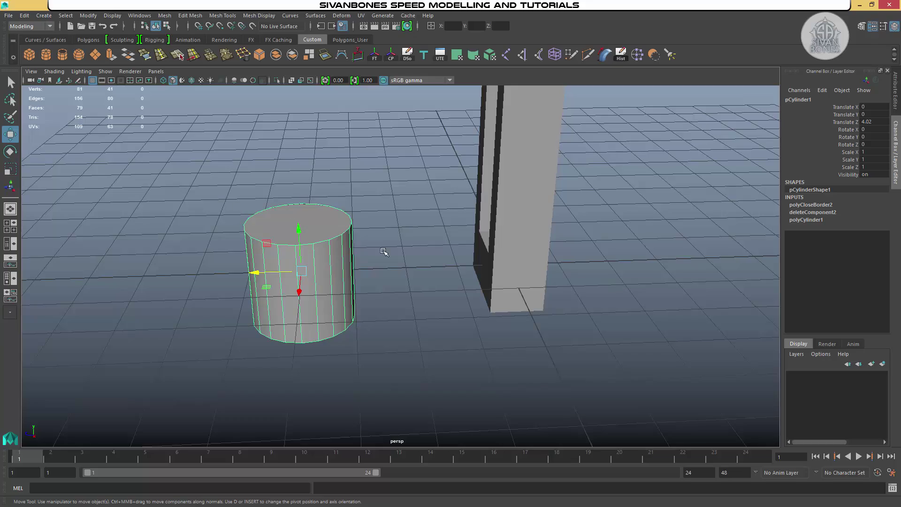
pyautogui.keyDown('alt'); pyautogui.moveTo(383, 252); pyautogui.dragTo(506, 233); pyautogui.keyUp('alt')
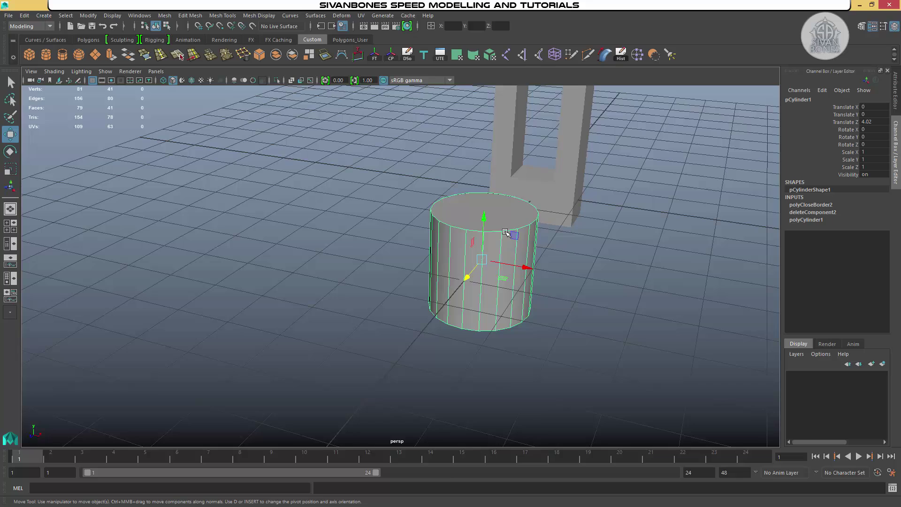
pyautogui.moveTo(505, 230); pyautogui.dragTo(502, 216, button='right')
pyautogui.keyDown('alt'); pyautogui.moveTo(563, 221); pyautogui.dragTo(324, 292); pyautogui.keyUp('alt')
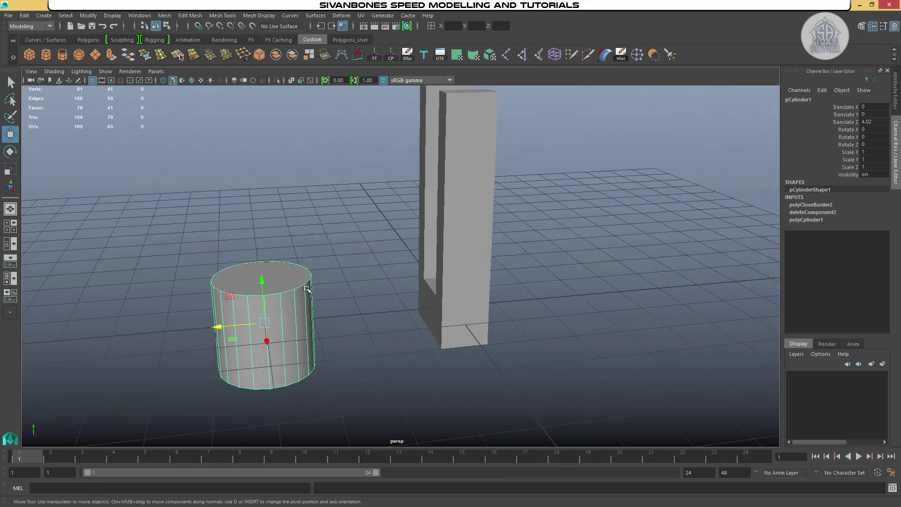
pyautogui.press('Delete')
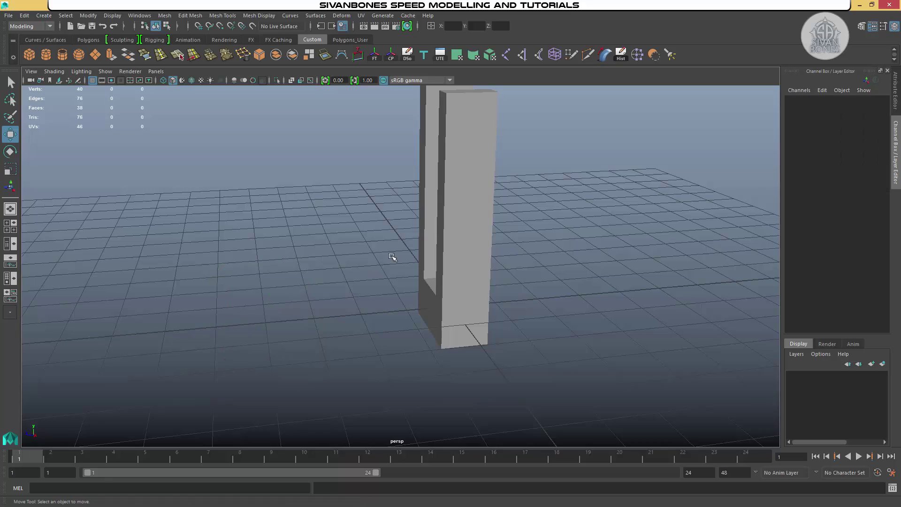
# - Select the three stacked faces along one side of a pillar, above the base, and delete them
pyautogui.keyDown('alt'); pyautogui.moveTo(393, 256); pyautogui.dragTo(388, 233); pyautogui.keyUp('alt')
pyautogui.click(443, 248)
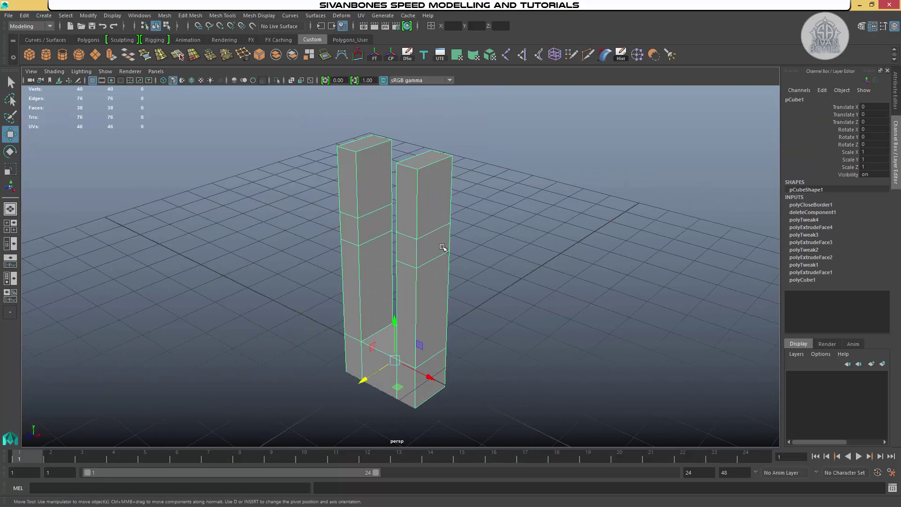
pyautogui.keyDown('alt'); pyautogui.moveTo(460, 206); pyautogui.dragTo(440, 214); pyautogui.keyUp('alt')
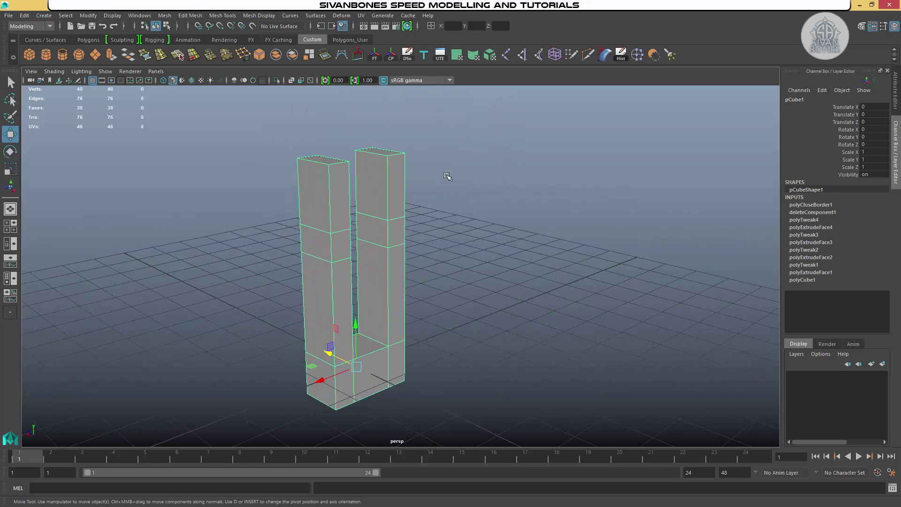
pyautogui.keyDown('alt'); pyautogui.moveTo(458, 136); pyautogui.dragTo(316, 278); pyautogui.keyUp('alt')
pyautogui.keyDown('alt'); pyautogui.moveTo(410, 338); pyautogui.dragTo(458, 290); pyautogui.keyUp('alt')
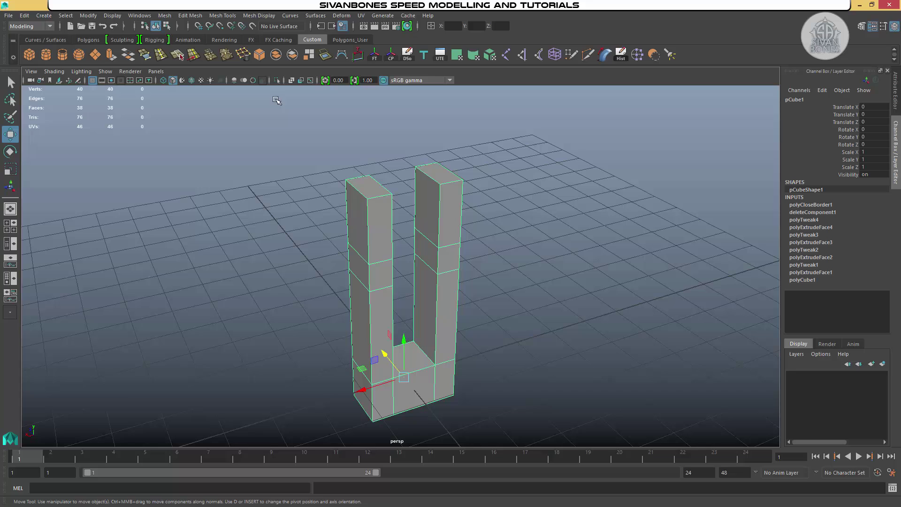
pyautogui.keyDown('alt'); pyautogui.moveTo(488, 207); pyautogui.dragTo(380, 240); pyautogui.keyUp('alt')
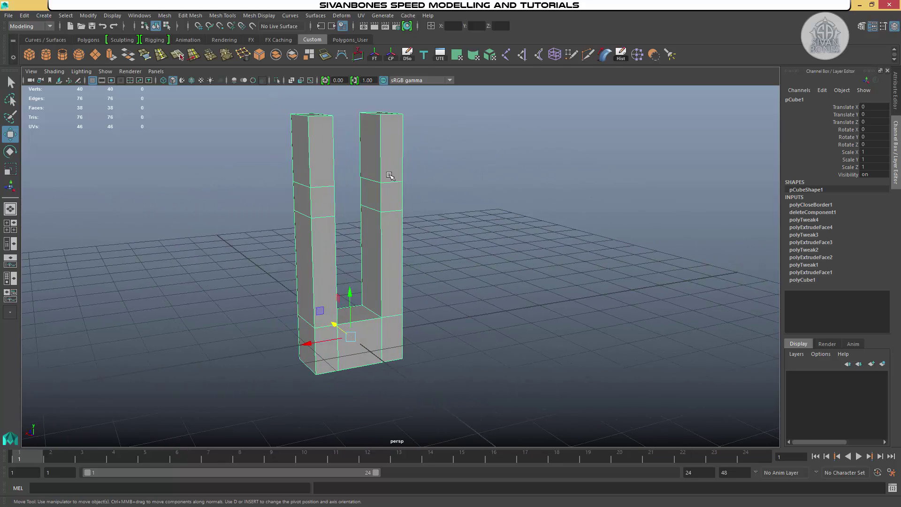
pyautogui.keyDown('alt'); pyautogui.moveTo(377, 192); pyautogui.dragTo(291, 177); pyautogui.keyUp('alt')
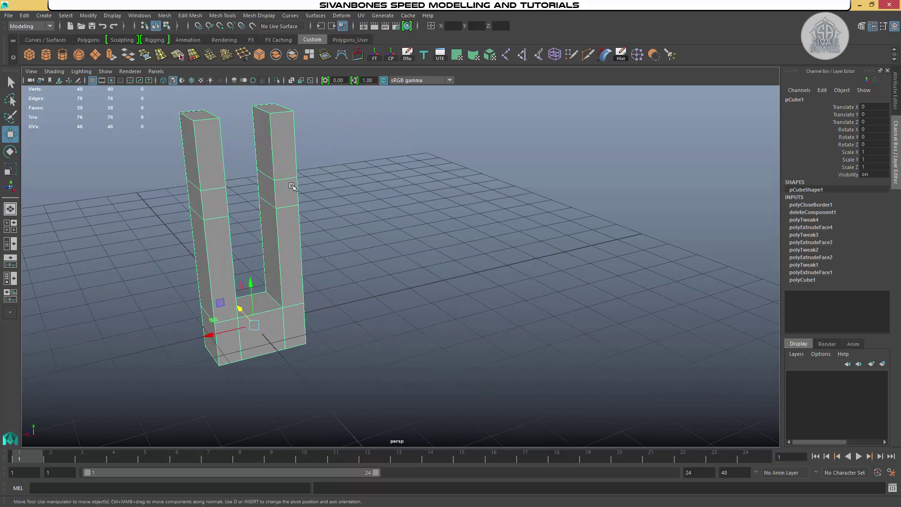
pyautogui.rightClick(284, 165)
pyautogui.click(284, 188)
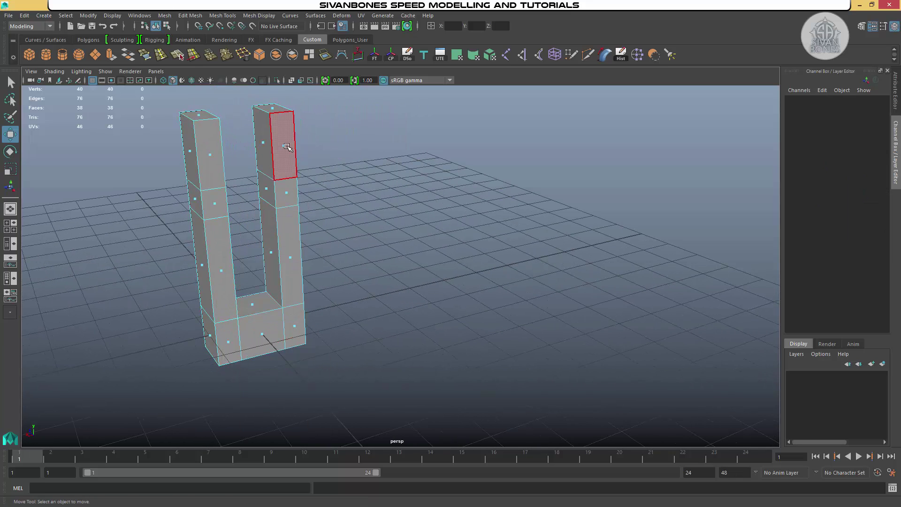
pyautogui.click(286, 146)
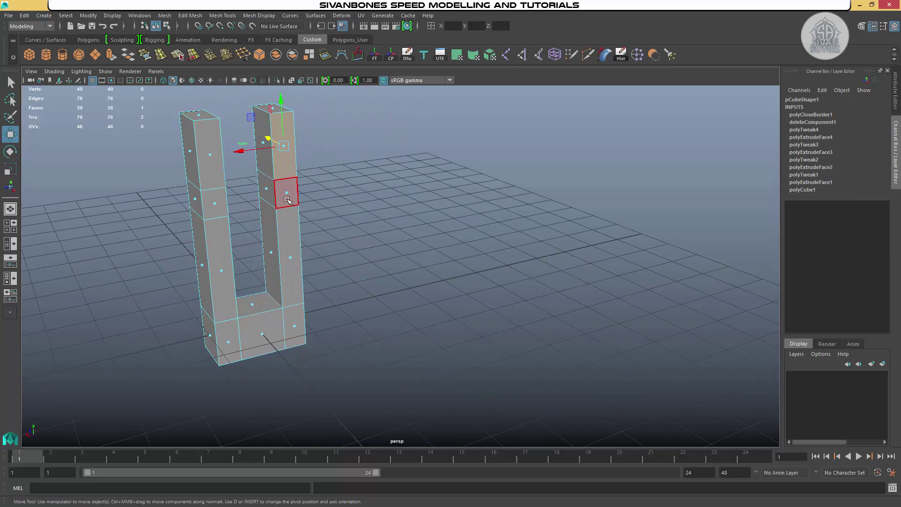
pyautogui.keyDown('shift'); pyautogui.click(291, 258); pyautogui.keyUp('shift')
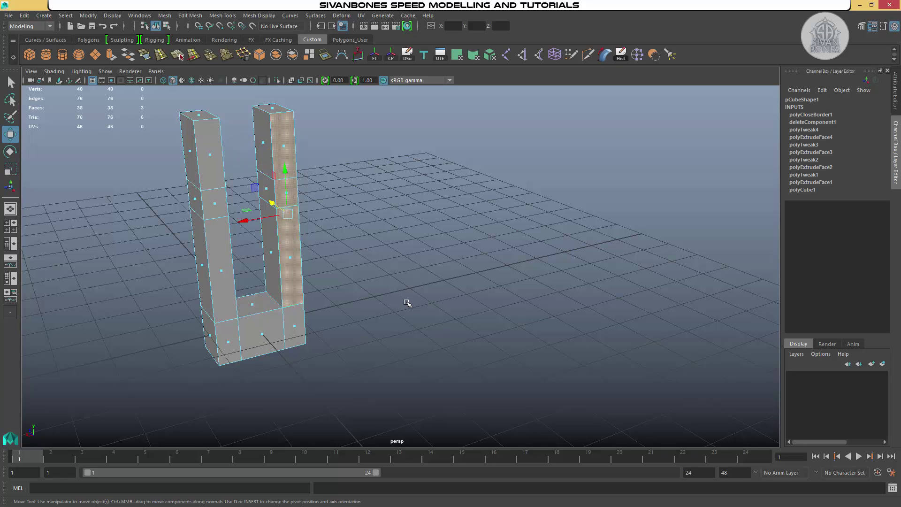
pyautogui.press('Delete')
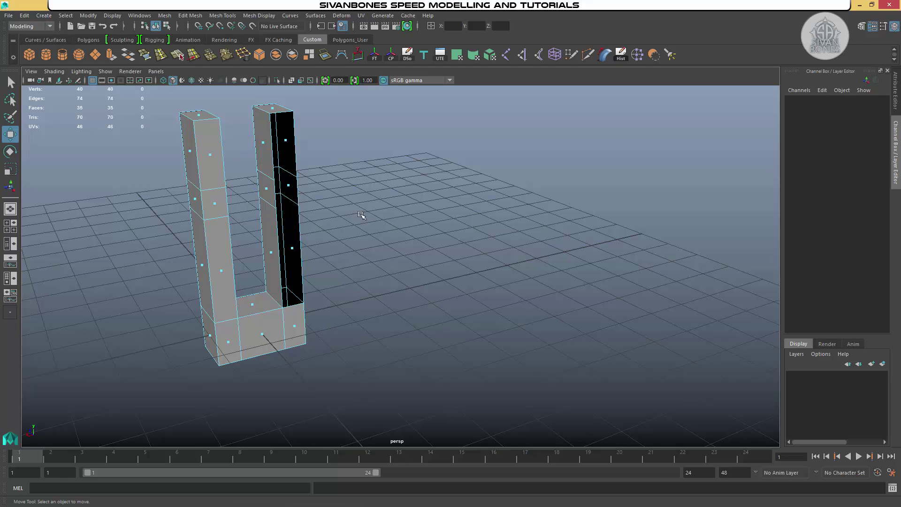
# - Select all the border edges of the pillar's open side and close the gap with Fill Hole
pyautogui.keyDown('alt'); pyautogui.moveTo(361, 215); pyautogui.dragTo(340, 211); pyautogui.keyUp('alt')
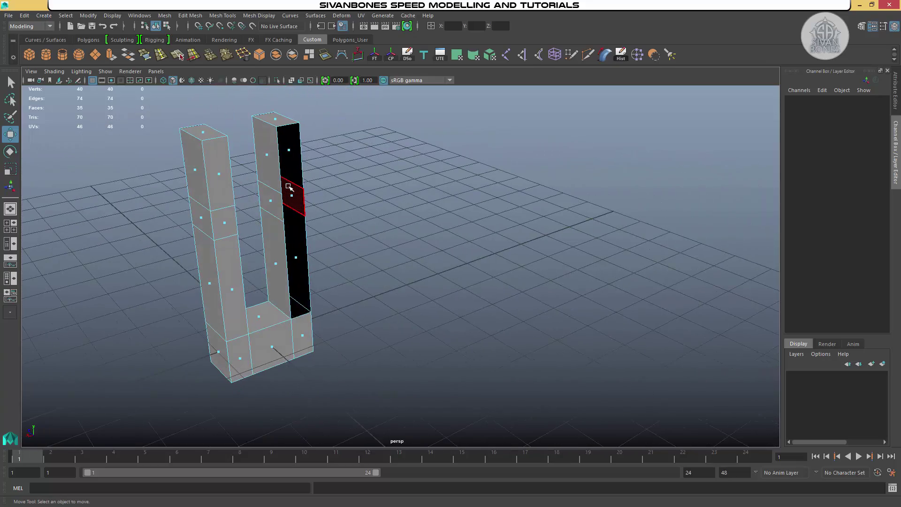
pyautogui.press('F8')
pyautogui.doubleClick(299, 161)
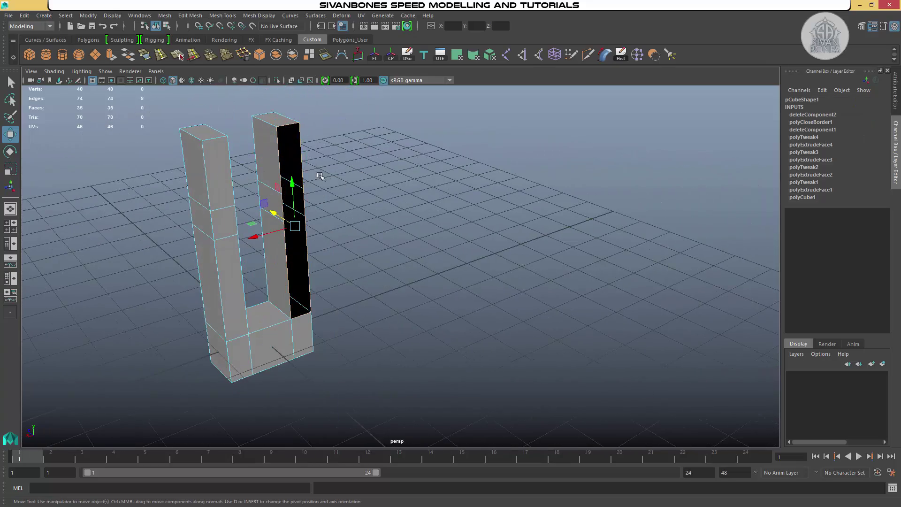
pyautogui.click(326, 55)
pyautogui.keyDown('alt'); pyautogui.moveTo(388, 182); pyautogui.dragTo(276, 172); pyautogui.keyUp('alt')
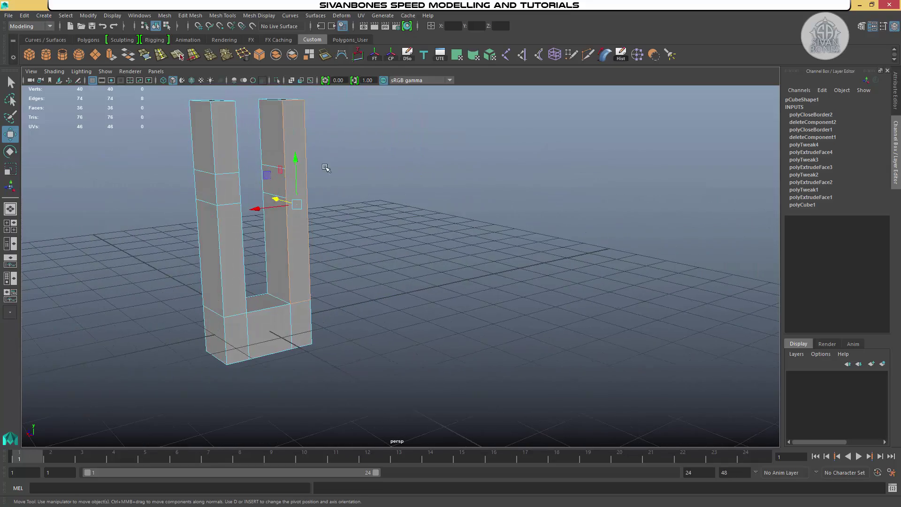
pyautogui.keyDown('alt'); pyautogui.moveTo(296, 206); pyautogui.dragTo(329, 225); pyautogui.keyUp('alt')
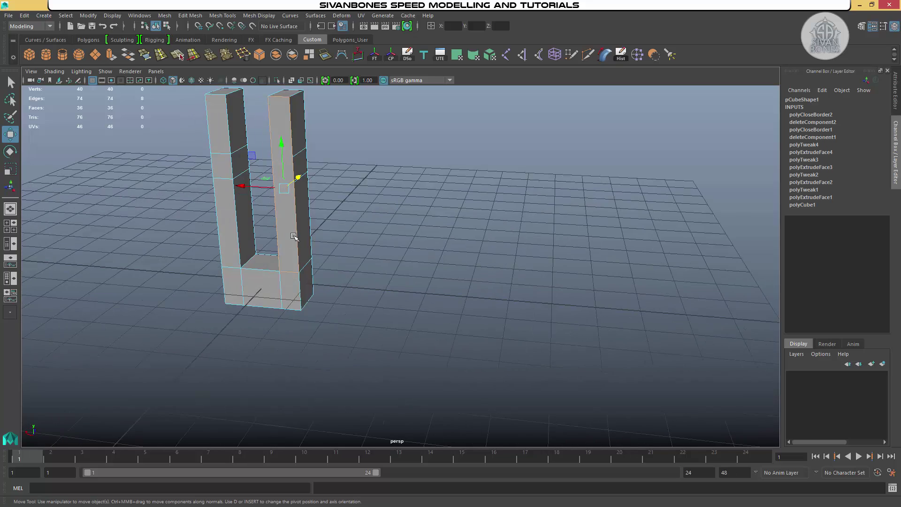
# - Undo the Fill Hole on the pillar's side and reselect the two-pillar mesh as an object
pyautogui.hotkey('ctrl', 'z')
pyautogui.click(378, 216)
pyautogui.keyDown('alt'); pyautogui.moveTo(408, 209); pyautogui.dragTo(349, 198); pyautogui.keyUp('alt')
pyautogui.moveTo(280, 148); pyautogui.dragTo(305, 135, button='right')
pyautogui.keyDown('alt'); pyautogui.moveTo(305, 135); pyautogui.dragTo(286, 139); pyautogui.keyUp('alt')
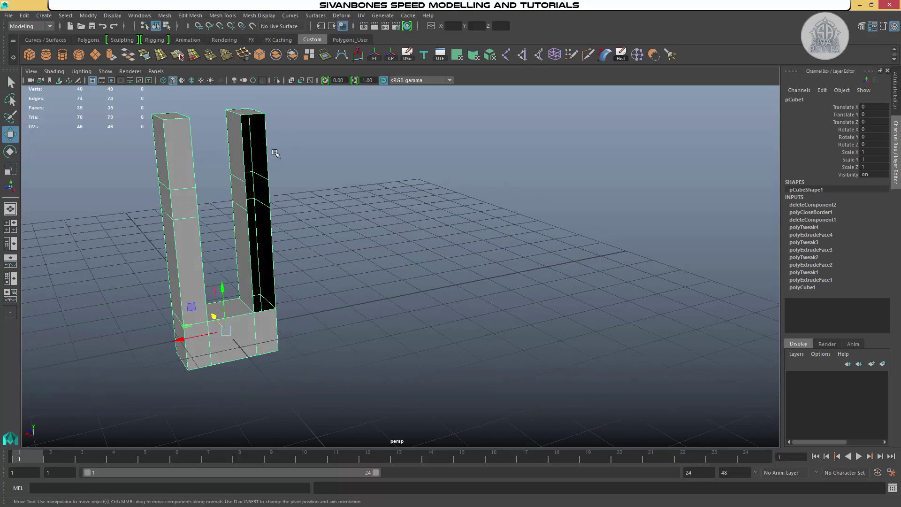
pyautogui.keyDown('alt'); pyautogui.moveTo(260, 327); pyautogui.dragTo(325, 215); pyautogui.keyUp('alt')
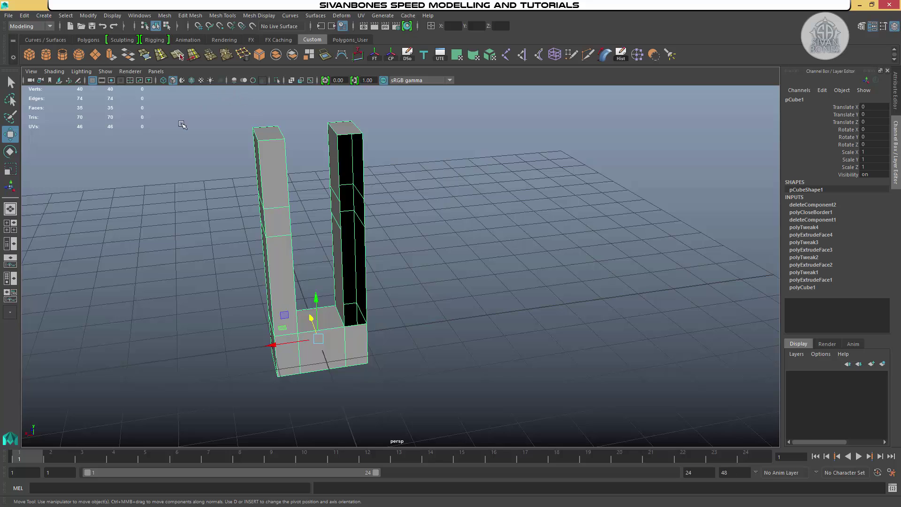
# - Try to append a polygon from the upper border edge of the pillar's open side to its top edge, then undo it
pyautogui.click(198, 15)
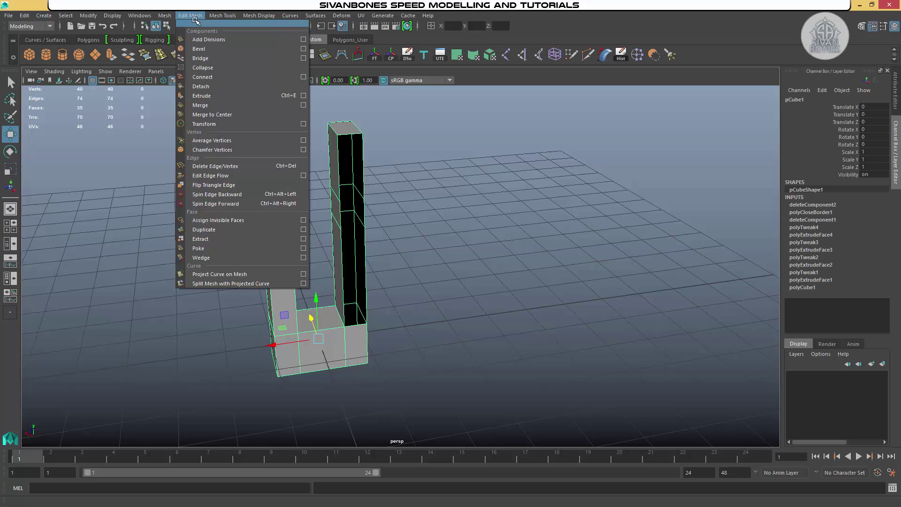
pyautogui.moveTo(223, 14)
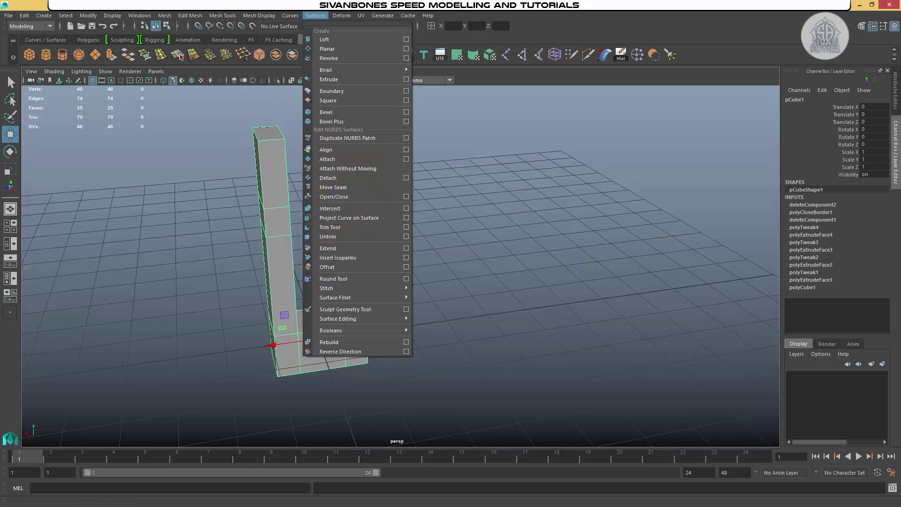
pyautogui.press('Escape')
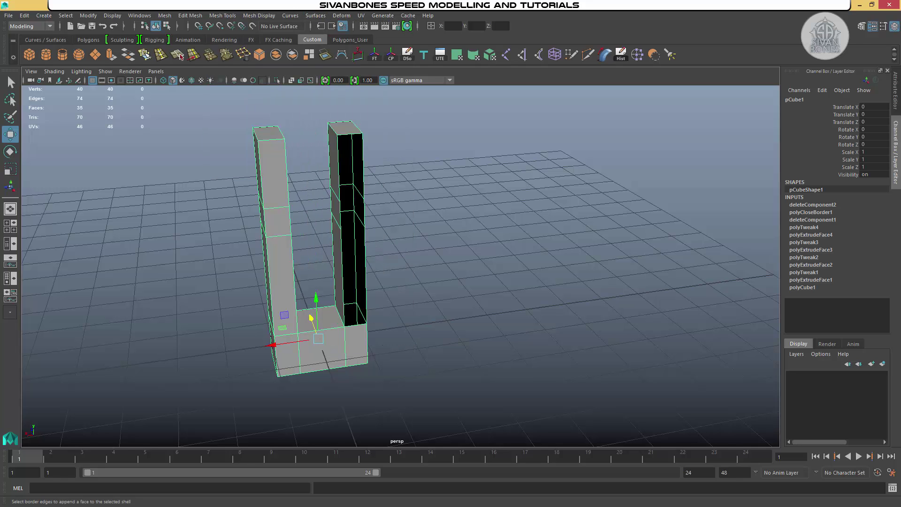
pyautogui.click(144, 54)
pyautogui.keyDown('alt'); pyautogui.moveTo(266, 129); pyautogui.dragTo(374, 204); pyautogui.keyUp('alt')
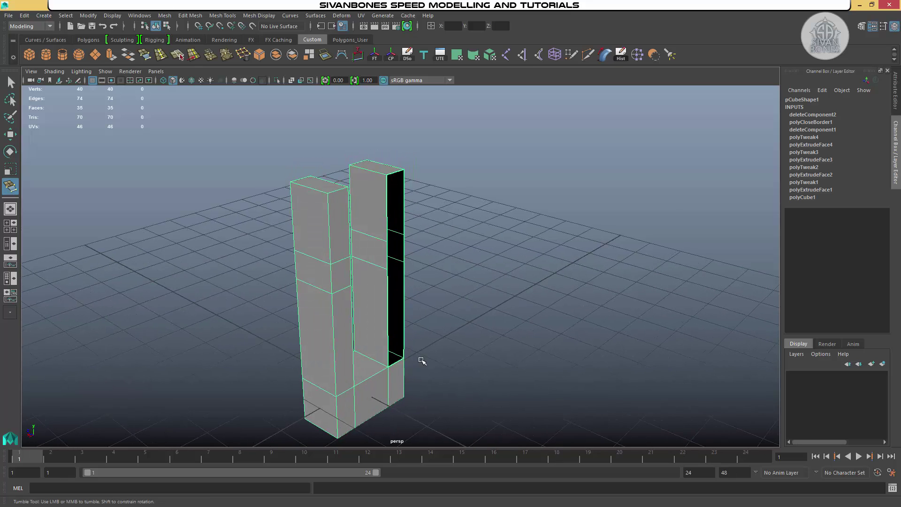
pyautogui.keyDown('alt'); pyautogui.moveTo(421, 360); pyautogui.dragTo(438, 353); pyautogui.keyUp('alt')
pyautogui.scroll(2, 446, 335)
pyautogui.keyDown('alt'); pyautogui.moveTo(448, 334); pyautogui.dragTo(403, 218, button='middle'); pyautogui.keyUp('alt')
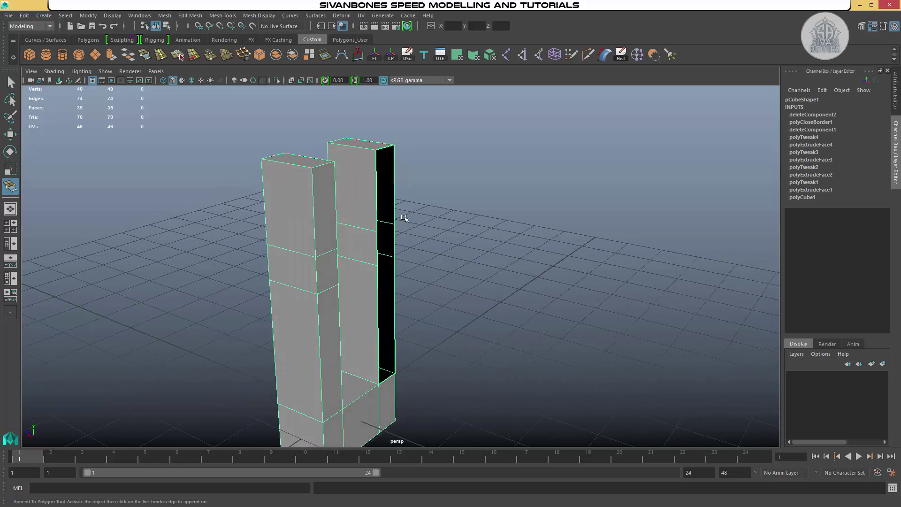
pyautogui.click(395, 196)
pyautogui.keyDown('alt'); pyautogui.moveTo(395, 196); pyautogui.dragTo(320, 169); pyautogui.keyUp('alt')
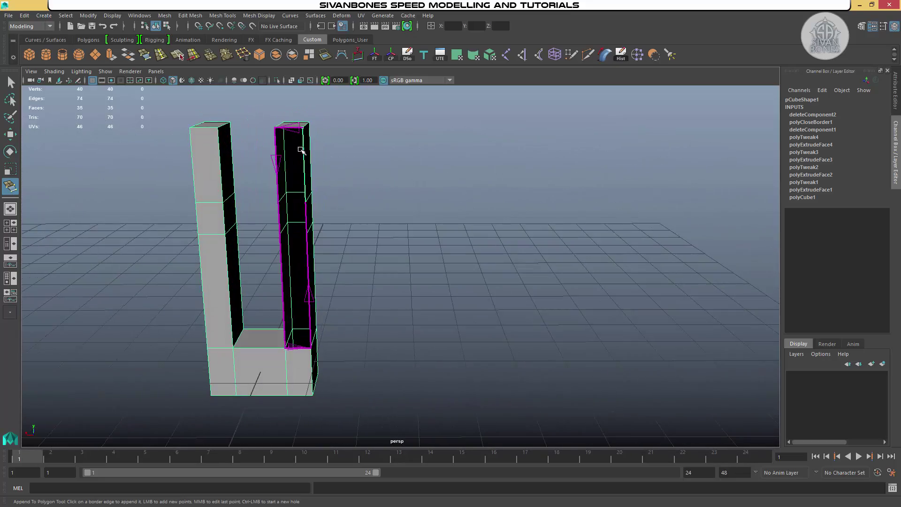
pyautogui.click(287, 128)
pyautogui.keyDown('alt'); pyautogui.moveTo(357, 196); pyautogui.dragTo(369, 191); pyautogui.keyUp('alt')
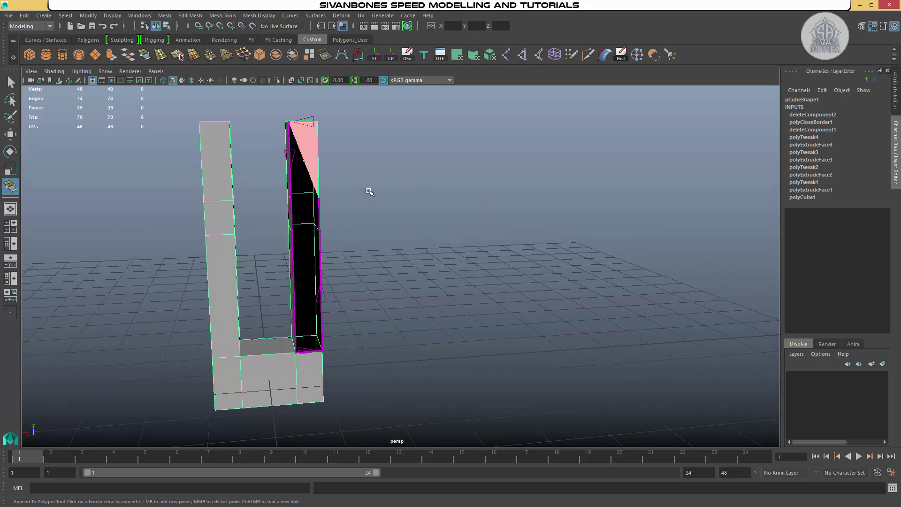
pyautogui.press('w')
pyautogui.hotkey('ctrl', 'z')
pyautogui.keyDown('alt'); pyautogui.moveTo(354, 181); pyautogui.dragTo(351, 160); pyautogui.keyUp('alt')
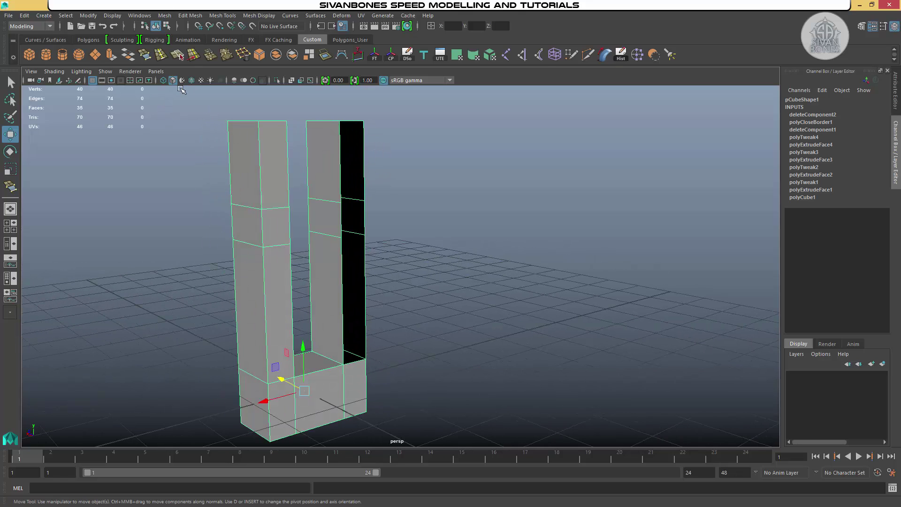
# - Append a polygon between the two uppermost side border edges of the pillar's open side
pyautogui.keyDown('alt'); pyautogui.moveTo(446, 203); pyautogui.dragTo(479, 174, button='middle'); pyautogui.keyUp('alt')
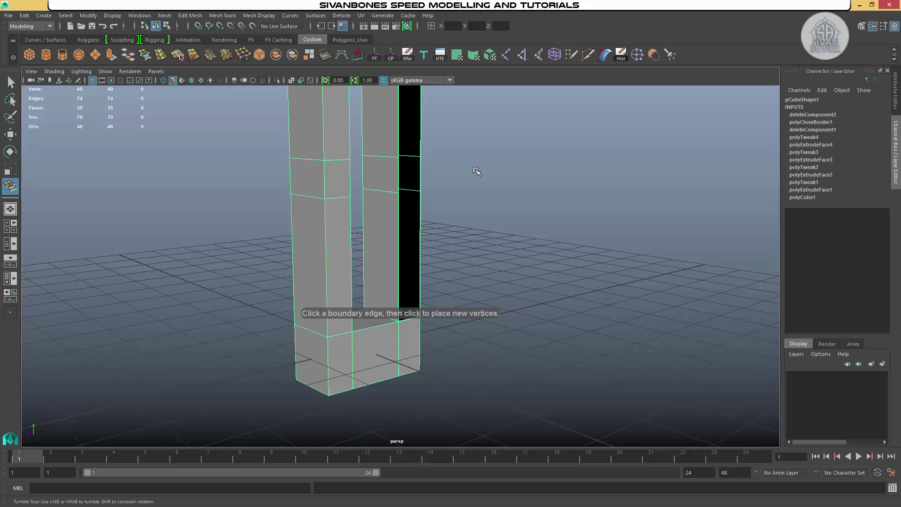
pyautogui.keyDown('alt'); pyautogui.moveTo(479, 174); pyautogui.dragTo(442, 157); pyautogui.keyUp('alt')
pyautogui.keyDown('alt'); pyautogui.moveTo(435, 144); pyautogui.dragTo(425, 164, button='middle'); pyautogui.keyUp('alt')
pyautogui.click(407, 150)
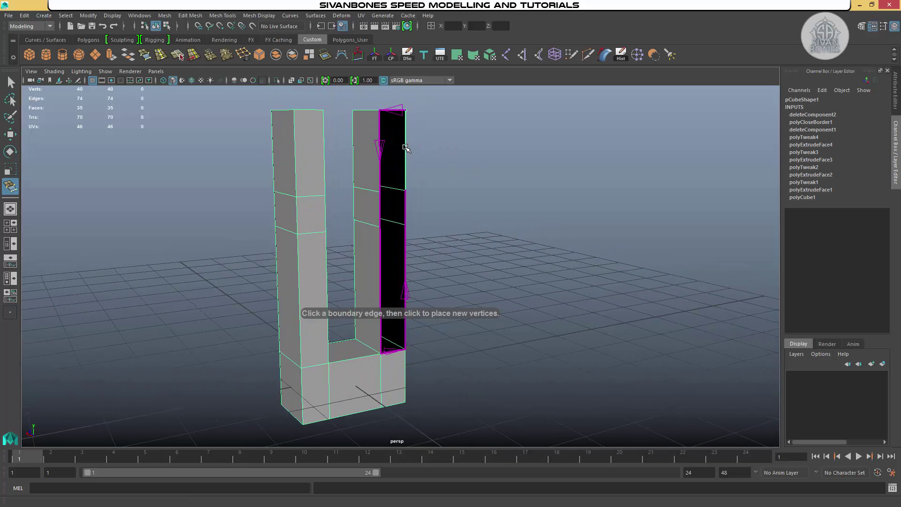
pyautogui.click(380, 146)
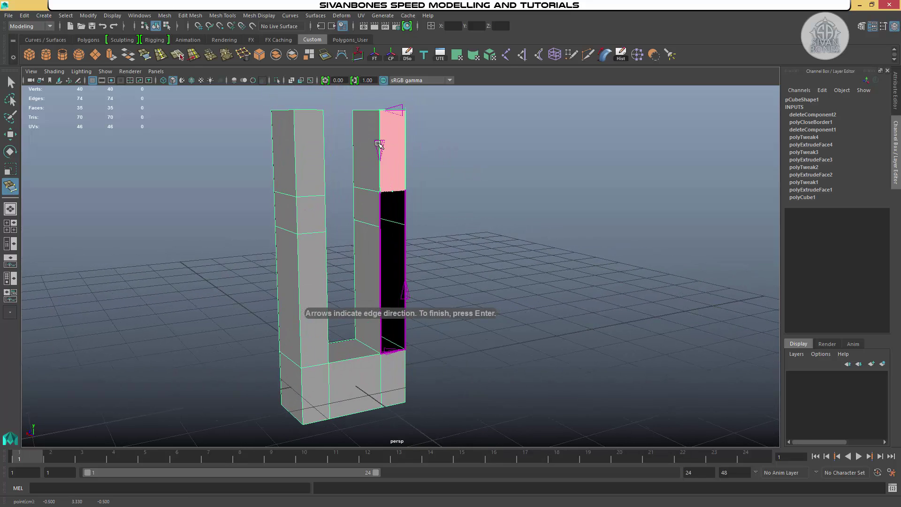
pyautogui.press('Return')
# - Append two more polygons across the middle and lower sections to finish closing the pillar's open side
pyautogui.click(406, 205)
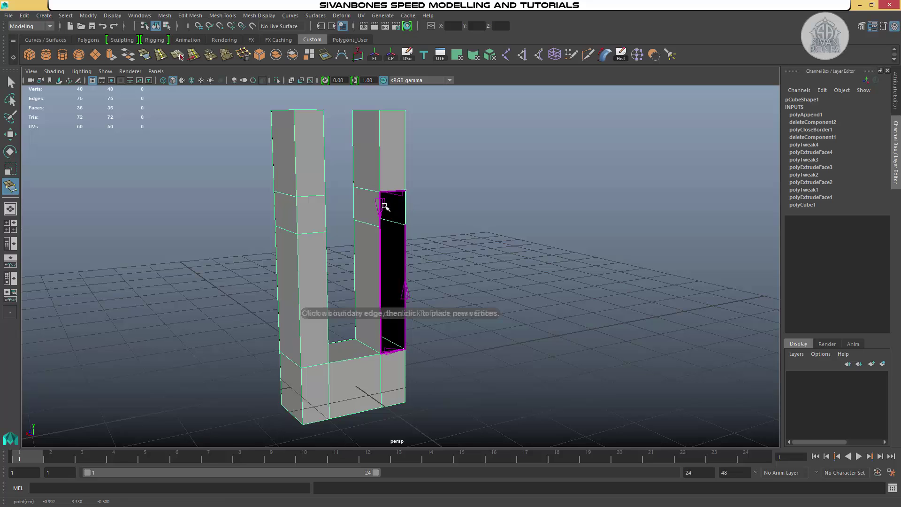
pyautogui.click(381, 207)
pyautogui.press('Return')
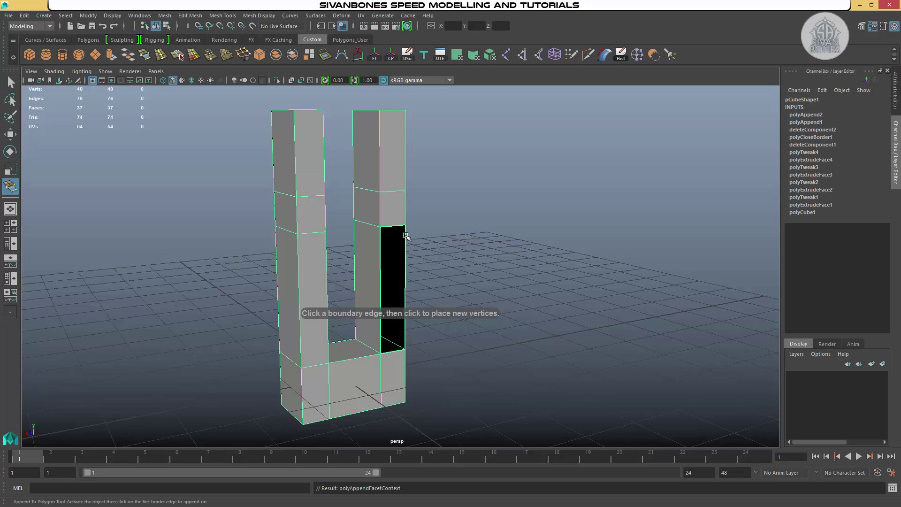
pyautogui.click(405, 235)
pyautogui.click(380, 248)
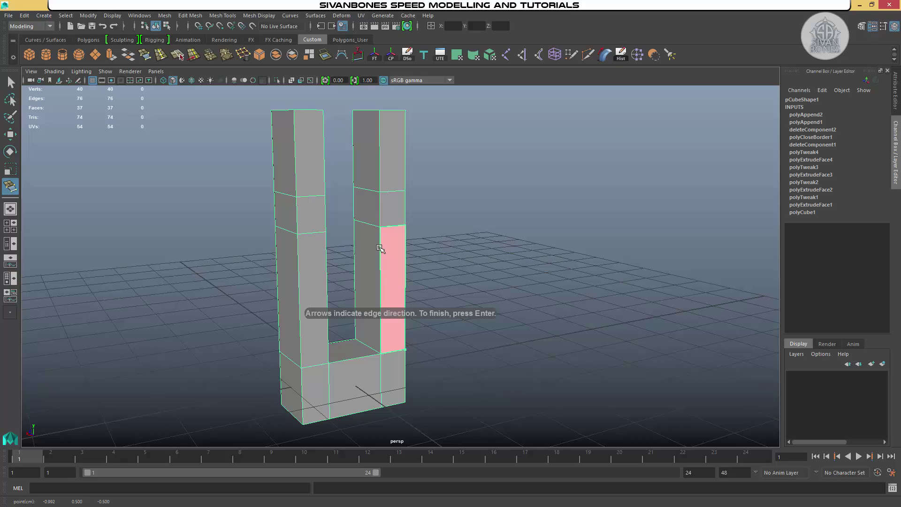
pyautogui.press('w')
# - Select the two middle faces that face each other on the inner sides of the pillars
pyautogui.keyDown('alt'); pyautogui.moveTo(483, 230); pyautogui.dragTo(399, 206); pyautogui.keyUp('alt')
pyautogui.keyDown('alt'); pyautogui.moveTo(399, 207); pyautogui.dragTo(427, 215, button='right'); pyautogui.keyUp('alt')
pyautogui.keyDown('alt'); pyautogui.moveTo(428, 215); pyautogui.dragTo(372, 208); pyautogui.keyUp('alt')
pyautogui.rightClick(360, 210)
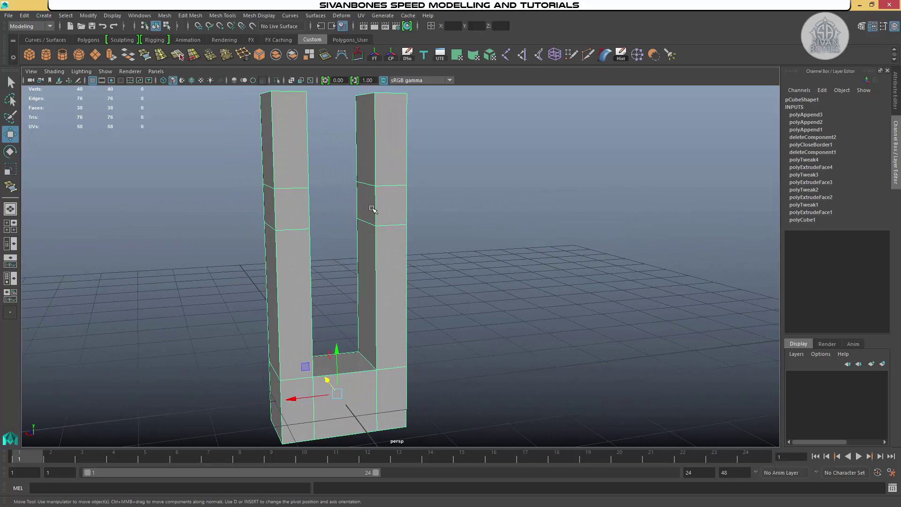
pyautogui.keyDown('alt'); pyautogui.moveTo(291, 208); pyautogui.dragTo(378, 209); pyautogui.keyUp('alt')
pyautogui.moveTo(381, 209); pyautogui.dragTo(384, 221, button='right')
pyautogui.click(384, 220)
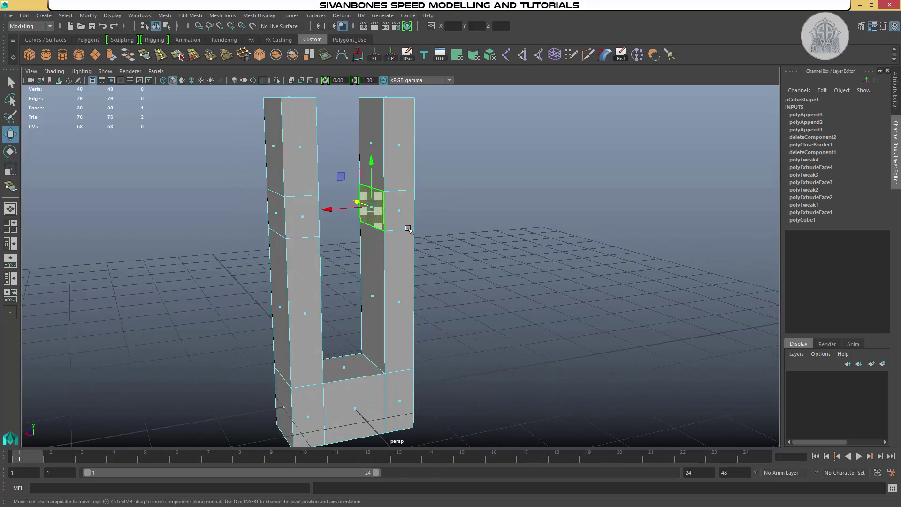
pyautogui.keyDown('alt'); pyautogui.moveTo(383, 220); pyautogui.dragTo(317, 224); pyautogui.keyUp('alt')
pyautogui.keyDown('shift'); pyautogui.click(272, 202); pyautogui.keyUp('shift')
pyautogui.keyDown('alt'); pyautogui.moveTo(272, 202); pyautogui.dragTo(268, 226); pyautogui.keyUp('alt')
pyautogui.keyDown('alt'); pyautogui.moveTo(391, 219); pyautogui.dragTo(125, 70); pyautogui.keyUp('alt')
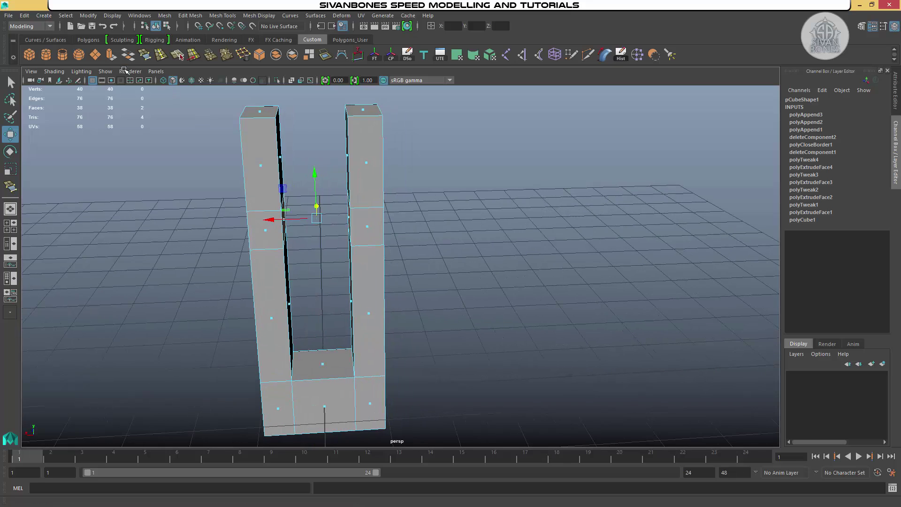
# - Try extruding the two facing faces and scaling them inward until they meet, delete the meeting faces, and undo it all
pyautogui.click(111, 55)
pyautogui.press('r')
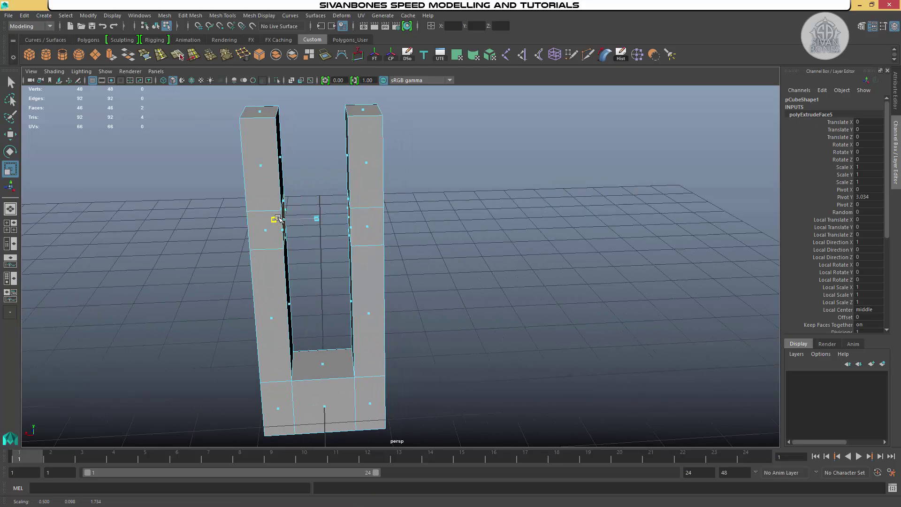
pyautogui.moveTo(274, 217); pyautogui.dragTo(314, 219)
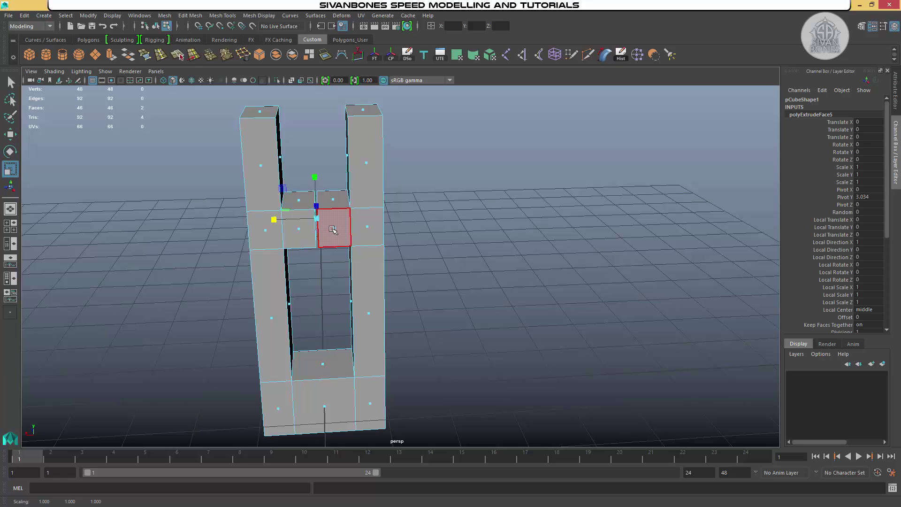
pyautogui.press('Delete')
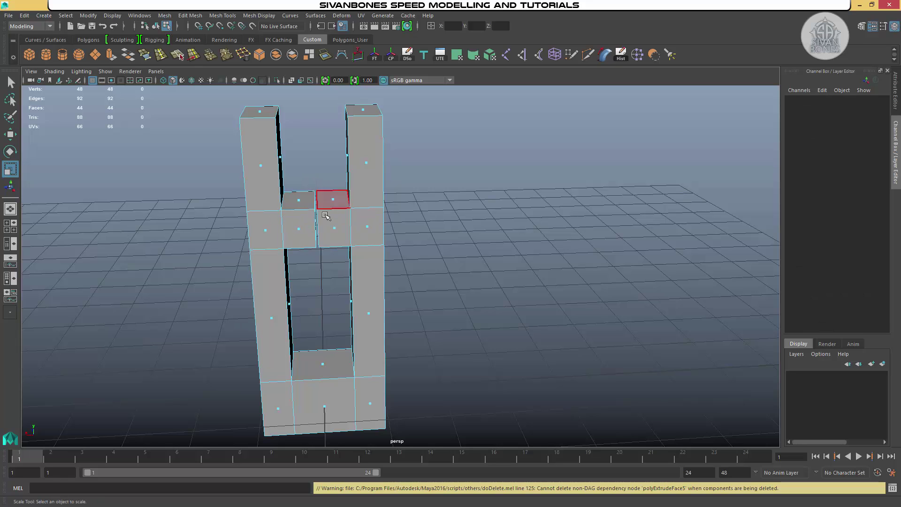
pyautogui.hotkey('ctrl', 'z')
pyautogui.hotkey('ctrl', 'z')
pyautogui.hotkey('ctrl', 'z')
# - Delete the two facing inner faces and try to join the openings with polygons appended at the back and top
pyautogui.keyDown('alt'); pyautogui.moveTo(378, 238); pyautogui.dragTo(437, 225); pyautogui.keyUp('alt')
pyautogui.press('Delete')
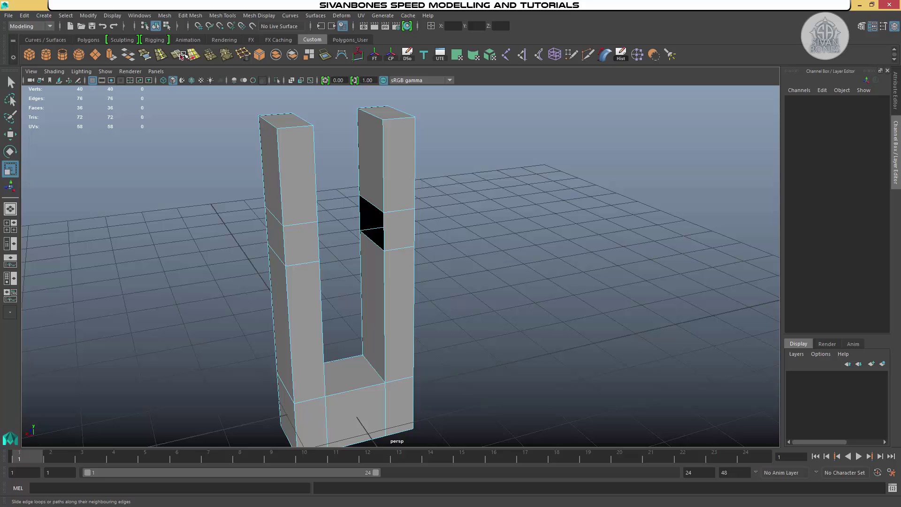
pyautogui.click(147, 55)
pyautogui.keyDown('alt'); pyautogui.moveTo(356, 206); pyautogui.dragTo(379, 198); pyautogui.keyUp('alt')
pyautogui.click(283, 202)
pyautogui.click(356, 205)
pyautogui.press('Return')
pyautogui.click(339, 213)
pyautogui.click(379, 191)
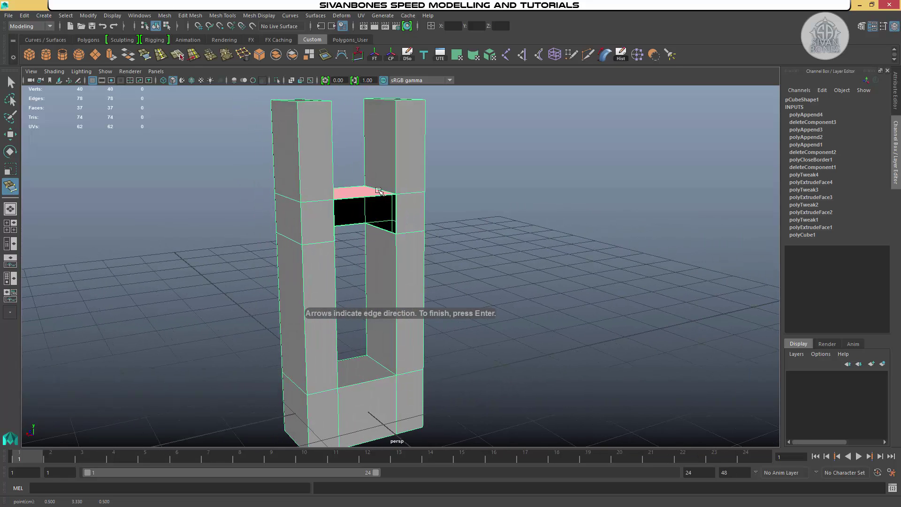
pyautogui.press('Return')
# - Undo the appended connecting polygons and the deletion of the two facing inner faces
pyautogui.hotkey('ctrl', 'z')
pyautogui.hotkey('ctrl', 'z')
pyautogui.hotkey('ctrl', 'z')
pyautogui.hotkey('ctrl', 'z')
pyautogui.hotkey('ctrl', 'z')
pyautogui.hotkey('ctrl', 'z')
pyautogui.hotkey('ctrl', 'z')
pyautogui.hotkey('ctrl', 'z')
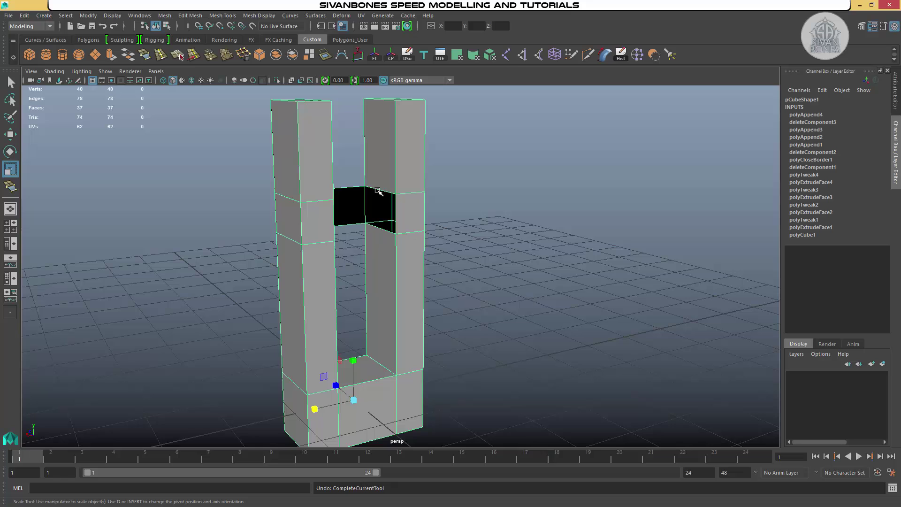
# - Examine the two selected inner faces on the facing sides of the pillars from several angles
pyautogui.keyDown('alt'); pyautogui.moveTo(438, 201); pyautogui.dragTo(343, 220); pyautogui.keyUp('alt')
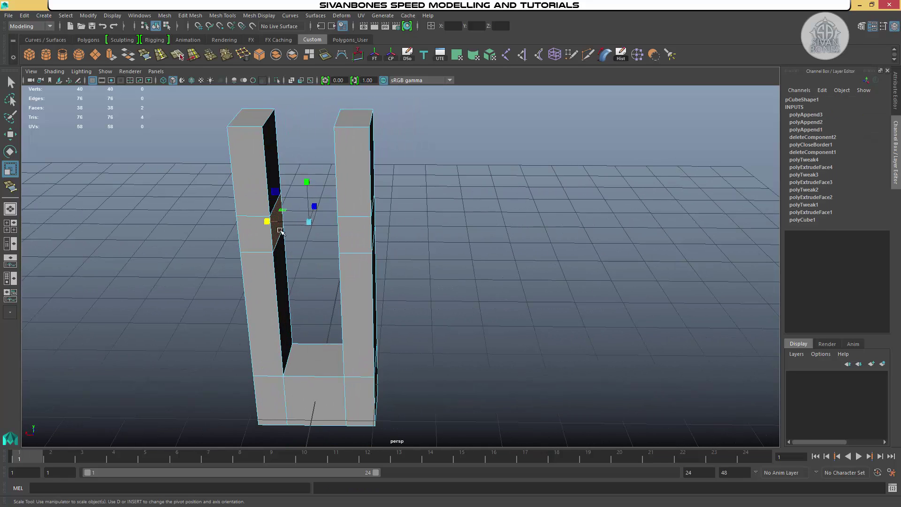
pyautogui.moveTo(281, 231); pyautogui.dragTo(275, 224, button='right')
pyautogui.keyDown('alt'); pyautogui.moveTo(288, 261); pyautogui.dragTo(436, 255); pyautogui.keyUp('alt')
pyautogui.keyDown('shift'); pyautogui.click(398, 228); pyautogui.keyUp('shift')
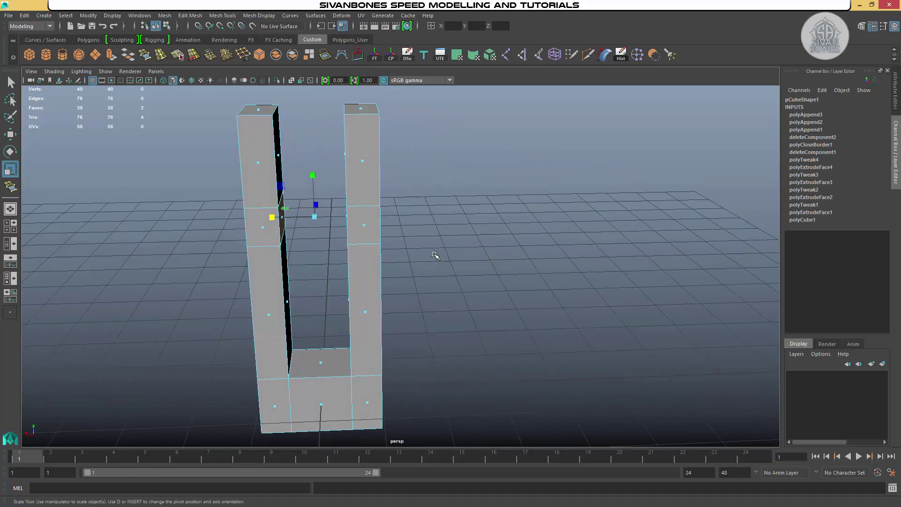
pyautogui.keyDown('alt'); pyautogui.moveTo(364, 156); pyautogui.dragTo(399, 155); pyautogui.keyUp('alt')
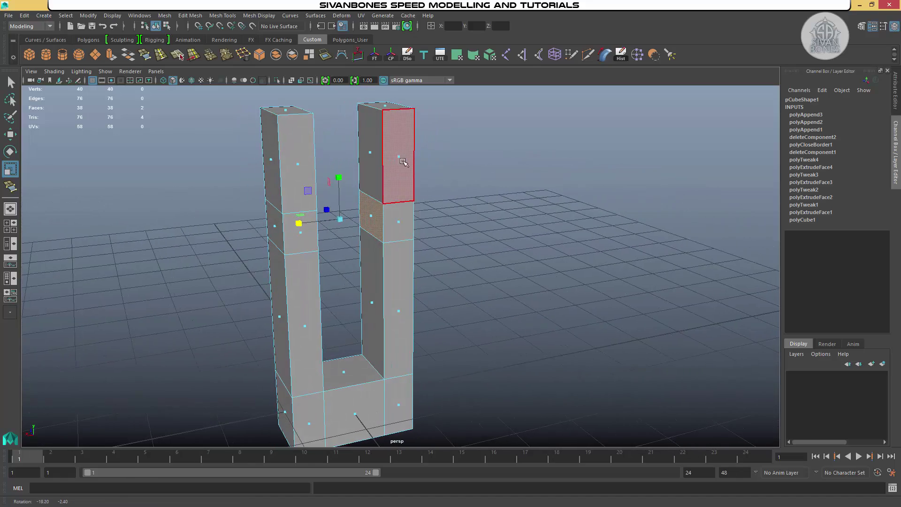
pyautogui.keyDown('alt'); pyautogui.moveTo(438, 201); pyautogui.dragTo(356, 202); pyautogui.keyUp('alt')
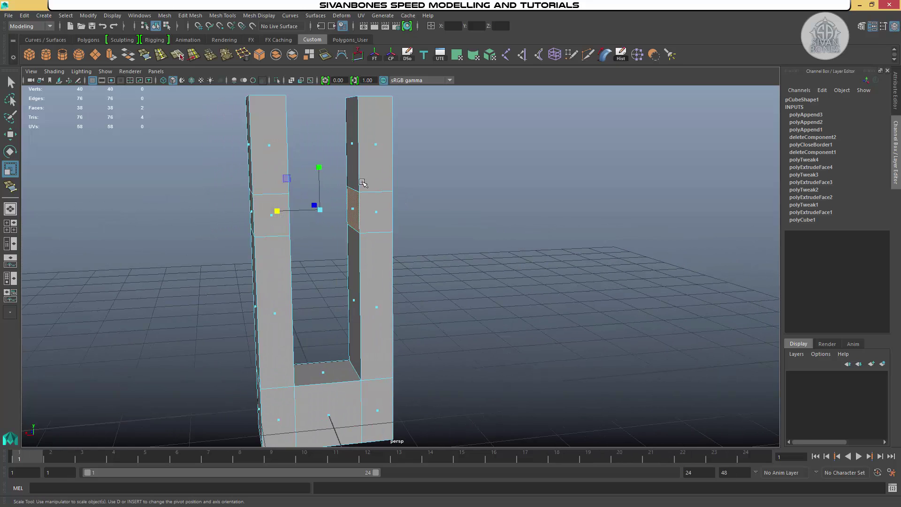
pyautogui.keyDown('alt'); pyautogui.moveTo(362, 182); pyautogui.dragTo(345, 194); pyautogui.keyUp('alt')
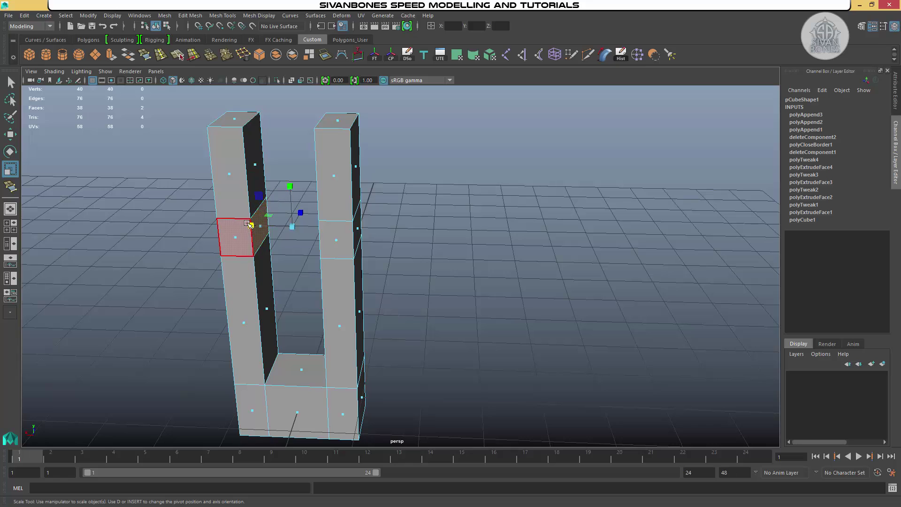
pyautogui.keyDown('alt'); pyautogui.moveTo(271, 216); pyautogui.dragTo(344, 218); pyautogui.keyUp('alt')
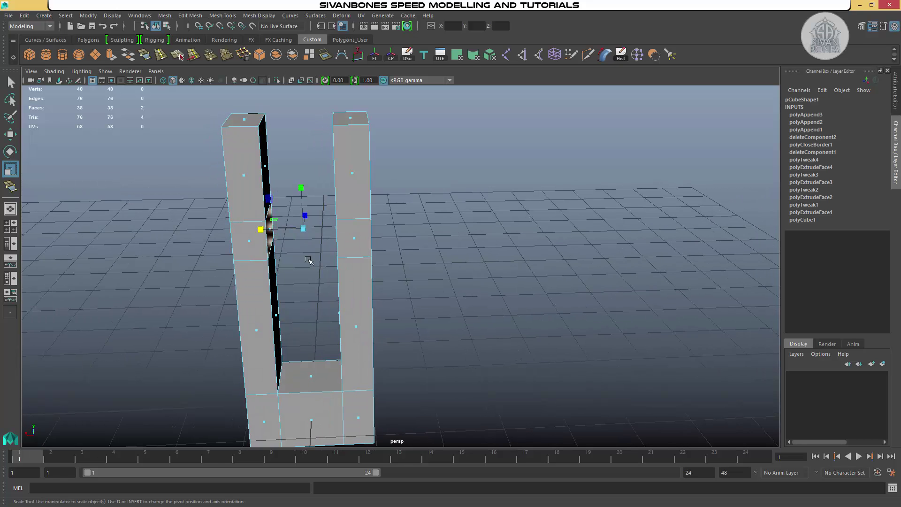
pyautogui.keyDown('alt'); pyautogui.moveTo(308, 257); pyautogui.dragTo(374, 253); pyautogui.keyUp('alt')
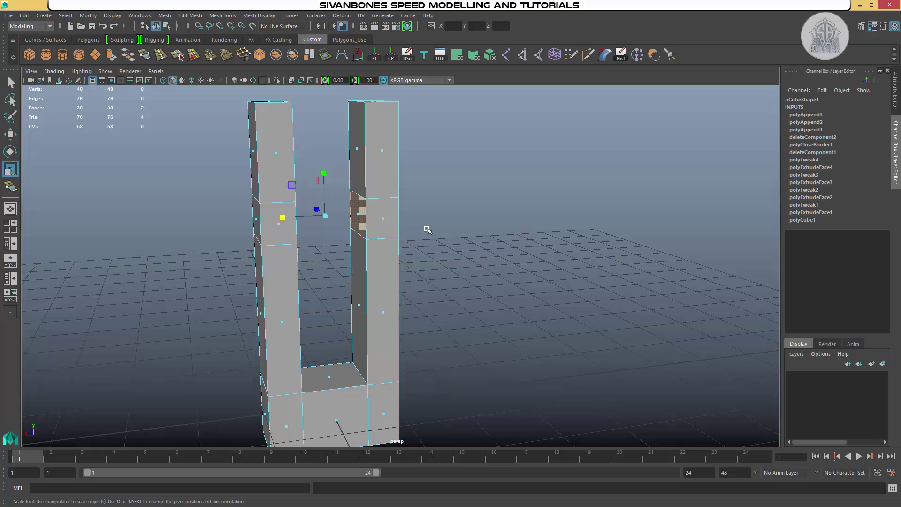
pyautogui.keyDown('alt'); pyautogui.moveTo(429, 197); pyautogui.dragTo(392, 210); pyautogui.keyUp('alt')
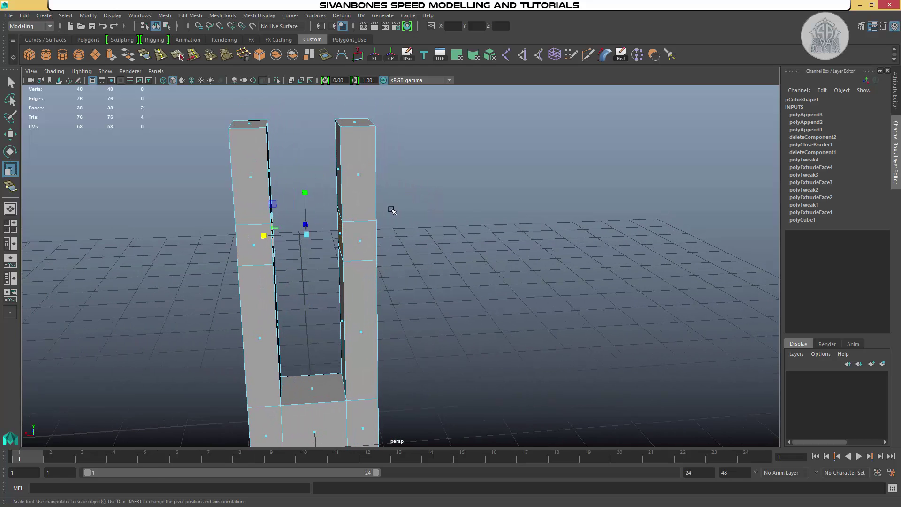
pyautogui.keyDown('alt'); pyautogui.moveTo(342, 237); pyautogui.dragTo(370, 216); pyautogui.keyUp('alt')
# - Bridge the two selected inner faces with a linear path and 0 divisions to connect the pillars
pyautogui.click(184, 16)
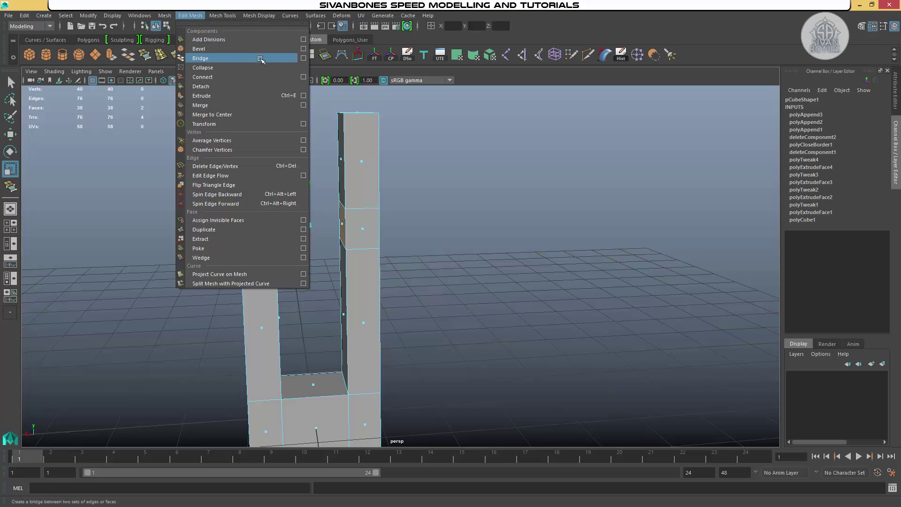
pyautogui.click(303, 59)
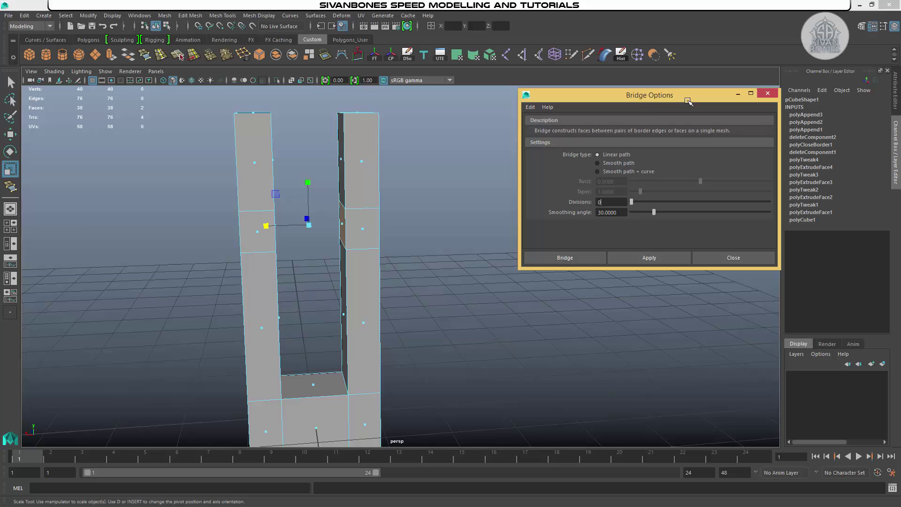
pyautogui.moveTo(647, 98); pyautogui.dragTo(596, 111)
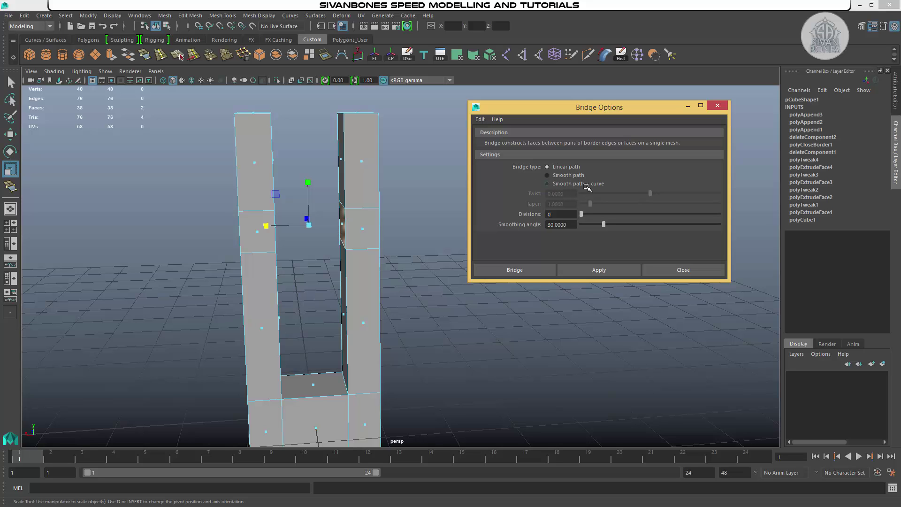
pyautogui.moveTo(547, 215); pyautogui.dragTo(538, 216)
pyautogui.click(502, 272)
pyautogui.keyDown('alt'); pyautogui.moveTo(426, 258); pyautogui.dragTo(368, 248); pyautogui.keyUp('alt')
pyautogui.moveTo(291, 228); pyautogui.dragTo(287, 244, button='right')
pyautogui.keyDown('alt'); pyautogui.moveTo(287, 244); pyautogui.dragTo(371, 226); pyautogui.keyUp('alt')
pyautogui.keyDown('alt'); pyautogui.moveTo(372, 204); pyautogui.dragTo(405, 212, button='middle'); pyautogui.keyUp('alt')
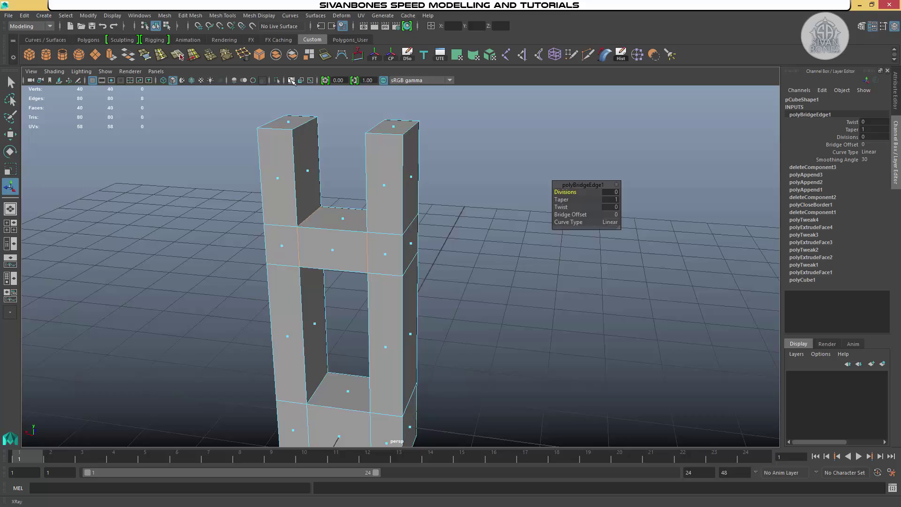
# - Show the model in X-ray and try the bridge with 4 divisions, and with 0 divisions and a taper of 0
pyautogui.click(291, 81)
pyautogui.keyDown('alt'); pyautogui.moveTo(357, 197); pyautogui.dragTo(331, 242); pyautogui.keyUp('alt')
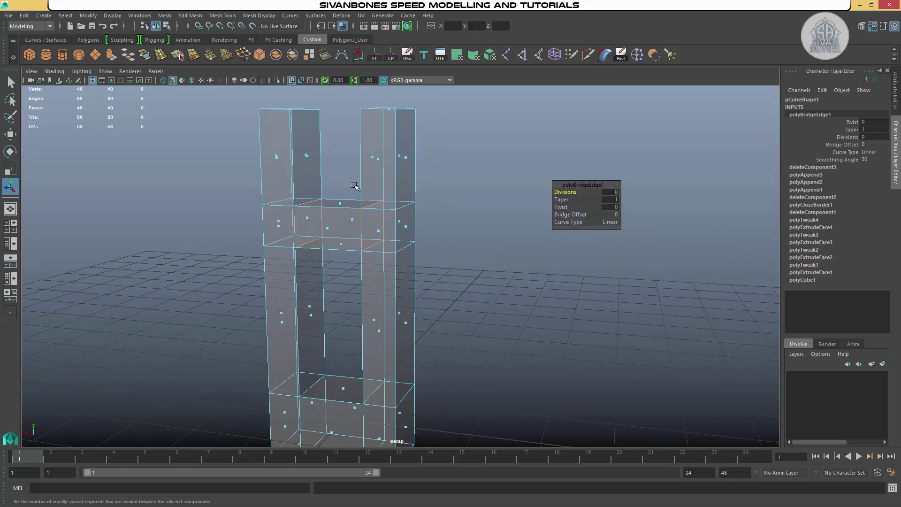
pyautogui.keyDown('alt'); pyautogui.moveTo(382, 143); pyautogui.dragTo(574, 217); pyautogui.keyUp('alt')
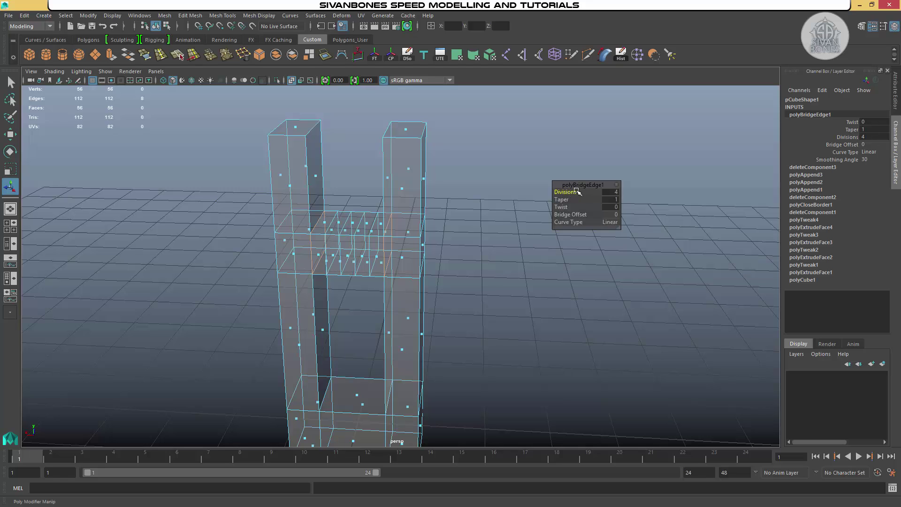
pyautogui.moveTo(577, 191); pyautogui.dragTo(539, 201)
pyautogui.click(560, 200)
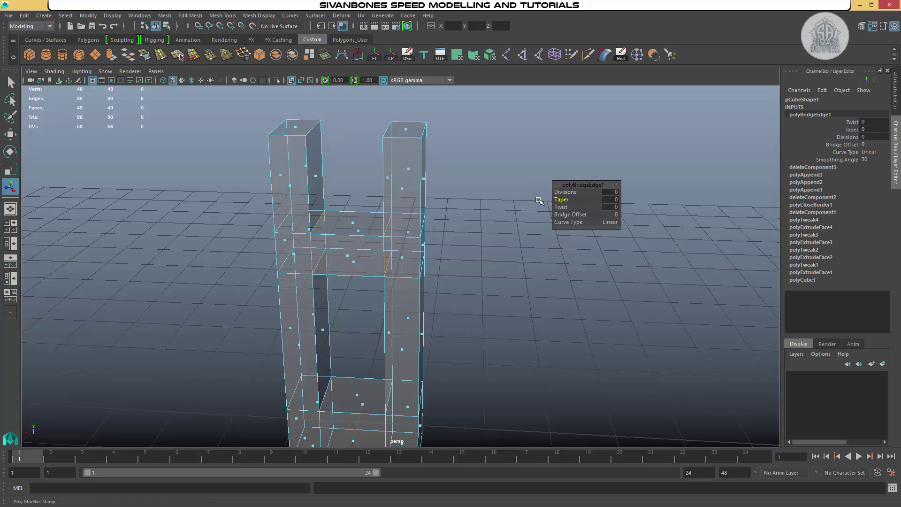
# - Undo the bridge's setting changes and the bridge connecting the two pillars
pyautogui.keyDown('alt'); pyautogui.moveTo(422, 259); pyautogui.dragTo(442, 163); pyautogui.keyUp('alt')
pyautogui.hotkey('ctrl', 'z')
pyautogui.hotkey('ctrl', 'z')
pyautogui.hotkey('ctrl', 'z')
# - Bridge the two upper inner faces of each pillar in solid shading, with a linear path and 0 divisions
pyautogui.keyDown('shift'); pyautogui.click(328, 161); pyautogui.keyUp('shift')
pyautogui.keyDown('shift'); pyautogui.click(434, 174); pyautogui.keyUp('shift')
pyautogui.keyDown('shift'); pyautogui.click(433, 219); pyautogui.keyUp('shift')
pyautogui.moveTo(537, 220)
pyautogui.keyDown('alt'); pyautogui.mouseDown()
pyautogui.moveTo(449, 229)
pyautogui.moveTo(464, 217)
pyautogui.mouseUp(); pyautogui.keyUp('alt')
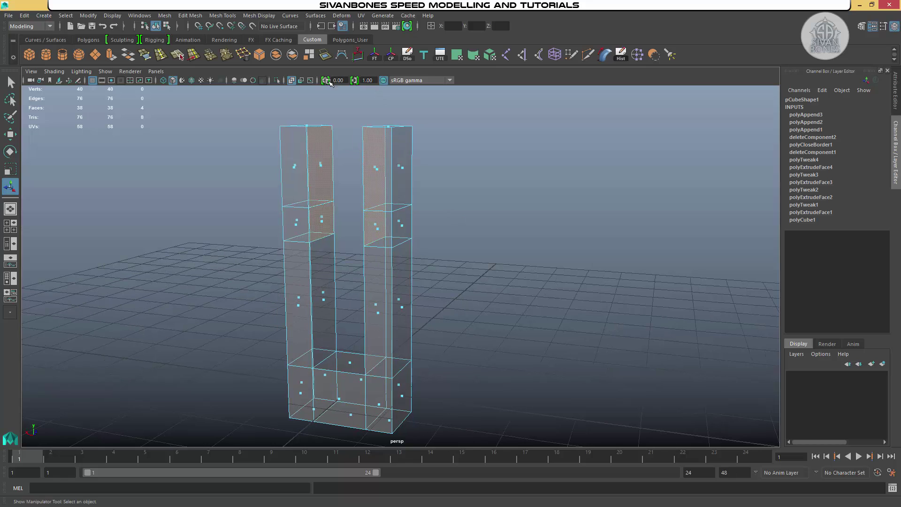
pyautogui.hotkey('alt', 'x')
pyautogui.keyDown('alt'); pyautogui.moveTo(389, 170); pyautogui.dragTo(411, 167); pyautogui.keyUp('alt')
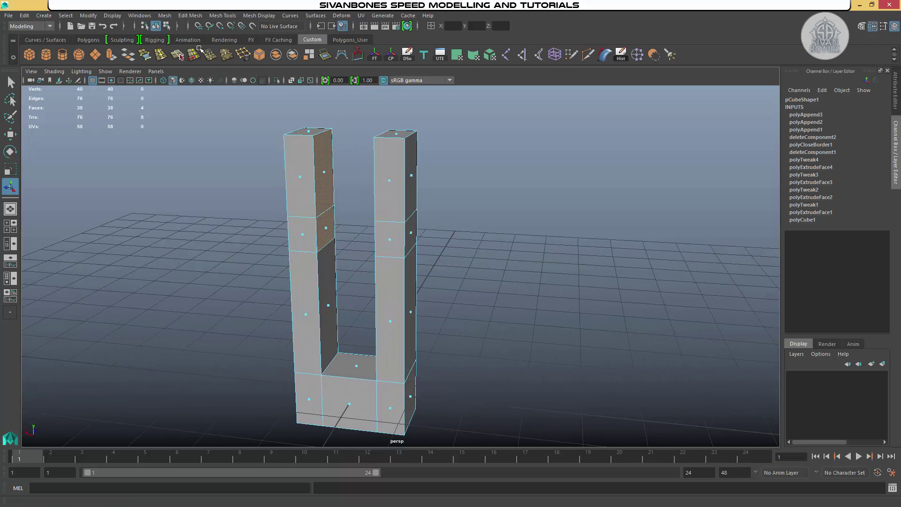
pyautogui.click(190, 16)
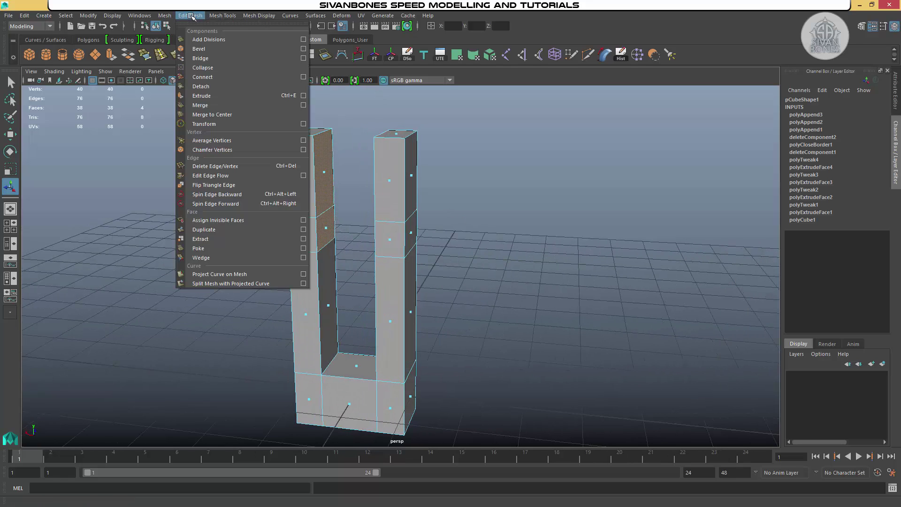
pyautogui.click(208, 57)
pyautogui.keyDown('alt'); pyautogui.moveTo(424, 201); pyautogui.dragTo(372, 190); pyautogui.keyUp('alt')
pyautogui.moveTo(372, 191); pyautogui.dragTo(373, 217, button='right')
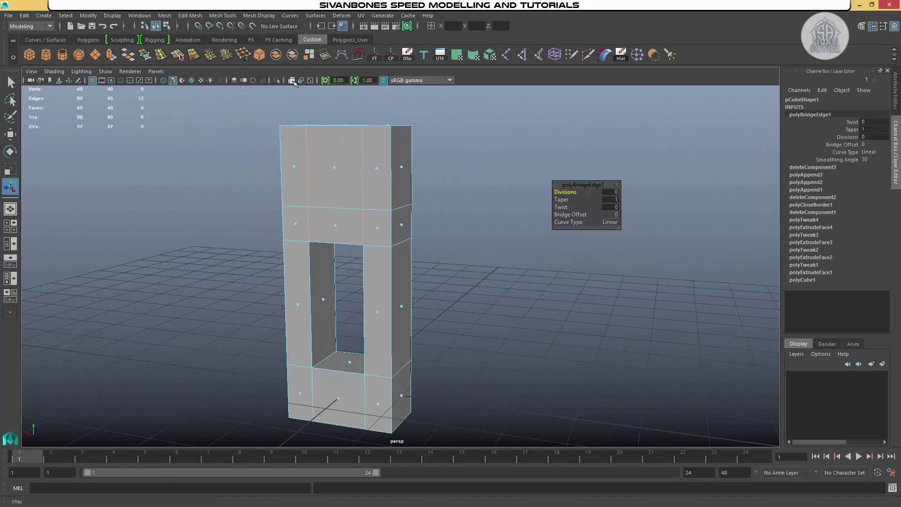
# - Examine the bridged pillars from several angles in X-ray and in solid shading, with the whole object selected
pyautogui.click(292, 80)
pyautogui.moveTo(392, 149)
pyautogui.keyDown('alt'); pyautogui.mouseDown()
pyautogui.moveTo(322, 183)
pyautogui.moveTo(353, 157)
pyautogui.moveTo(380, 178)
pyautogui.moveTo(512, 207)
pyautogui.moveTo(368, 216)
pyautogui.moveTo(336, 205)
pyautogui.mouseUp(); pyautogui.keyUp('alt')
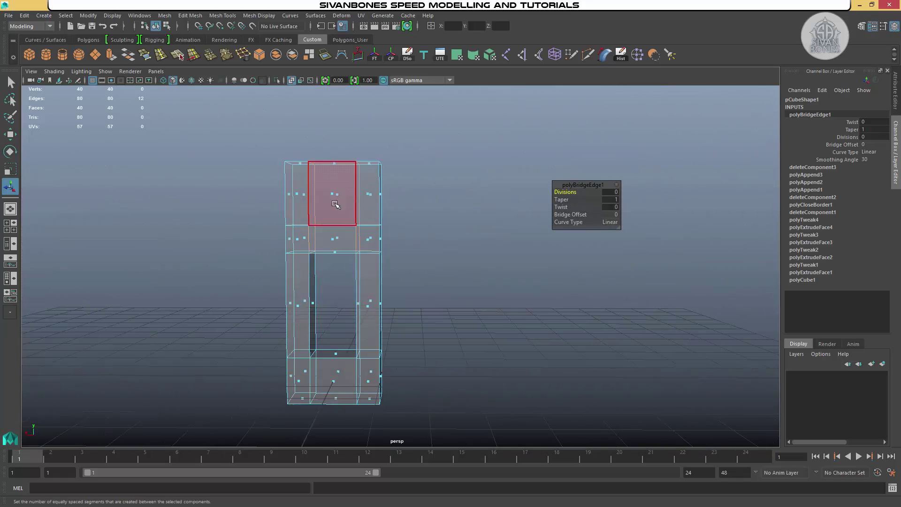
pyautogui.moveTo(336, 205); pyautogui.dragTo(367, 192, button='right')
pyautogui.keyDown('alt'); pyautogui.moveTo(409, 229); pyautogui.dragTo(390, 241); pyautogui.keyUp('alt')
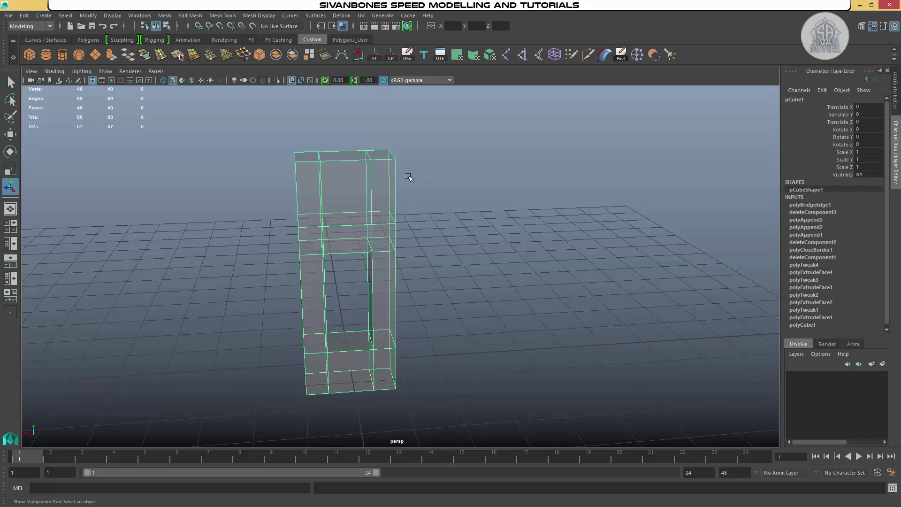
pyautogui.keyDown('alt'); pyautogui.moveTo(450, 179); pyautogui.dragTo(491, 176); pyautogui.keyUp('alt')
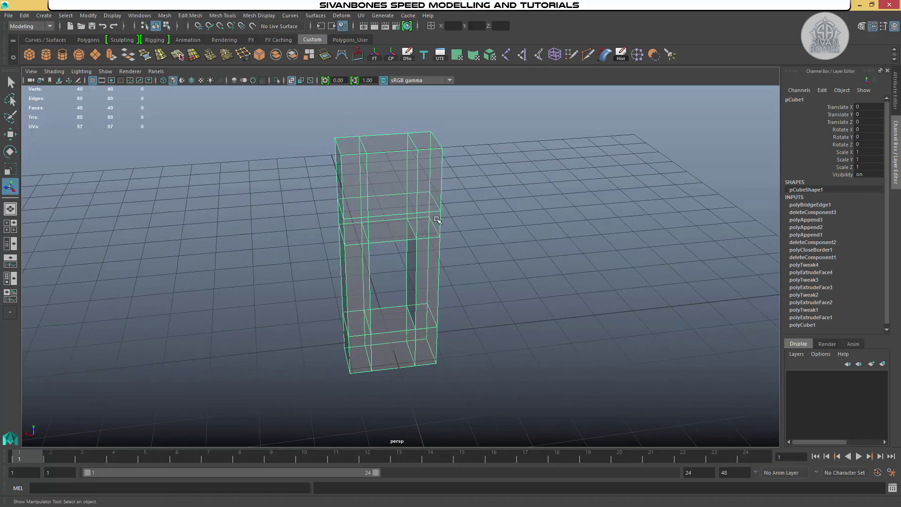
pyautogui.keyDown('alt'); pyautogui.moveTo(513, 231); pyautogui.dragTo(342, 121); pyautogui.keyUp('alt')
pyautogui.click(291, 80)
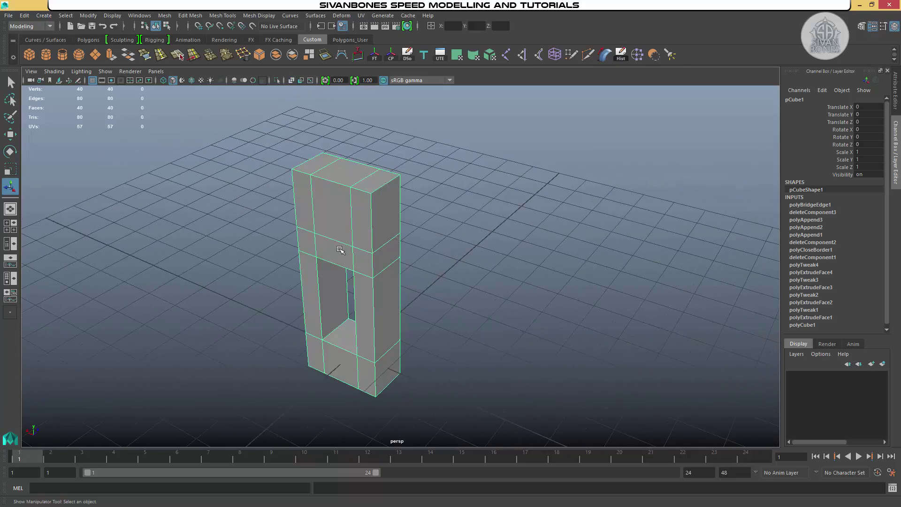
pyautogui.moveTo(341, 250)
pyautogui.keyDown('alt'); pyautogui.mouseDown()
pyautogui.moveTo(382, 235)
pyautogui.moveTo(374, 234)
pyautogui.mouseUp(); pyautogui.keyUp('alt')
pyautogui.keyDown('alt'); pyautogui.moveTo(391, 198); pyautogui.dragTo(386, 212, button='middle'); pyautogui.keyUp('alt')
pyautogui.keyDown('alt'); pyautogui.moveTo(386, 212); pyautogui.dragTo(371, 233); pyautogui.keyUp('alt')
pyautogui.keyDown('alt'); pyautogui.moveTo(370, 233); pyautogui.dragTo(416, 227, button='middle'); pyautogui.keyUp('alt')
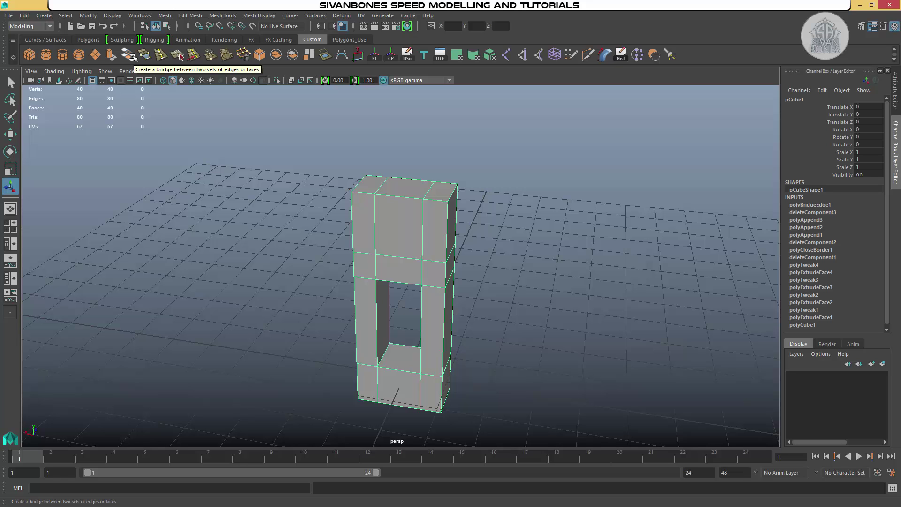
pyautogui.keyDown('alt'); pyautogui.moveTo(297, 197); pyautogui.dragTo(391, 224); pyautogui.keyUp('alt')
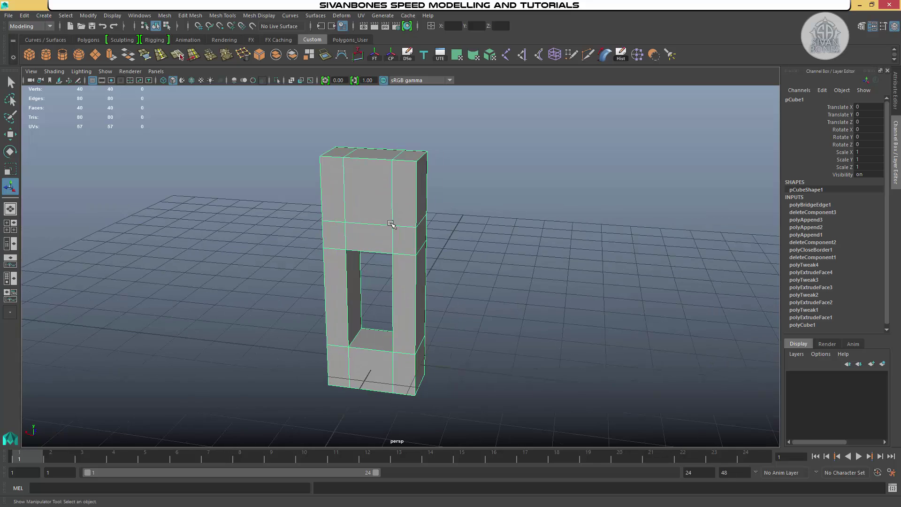